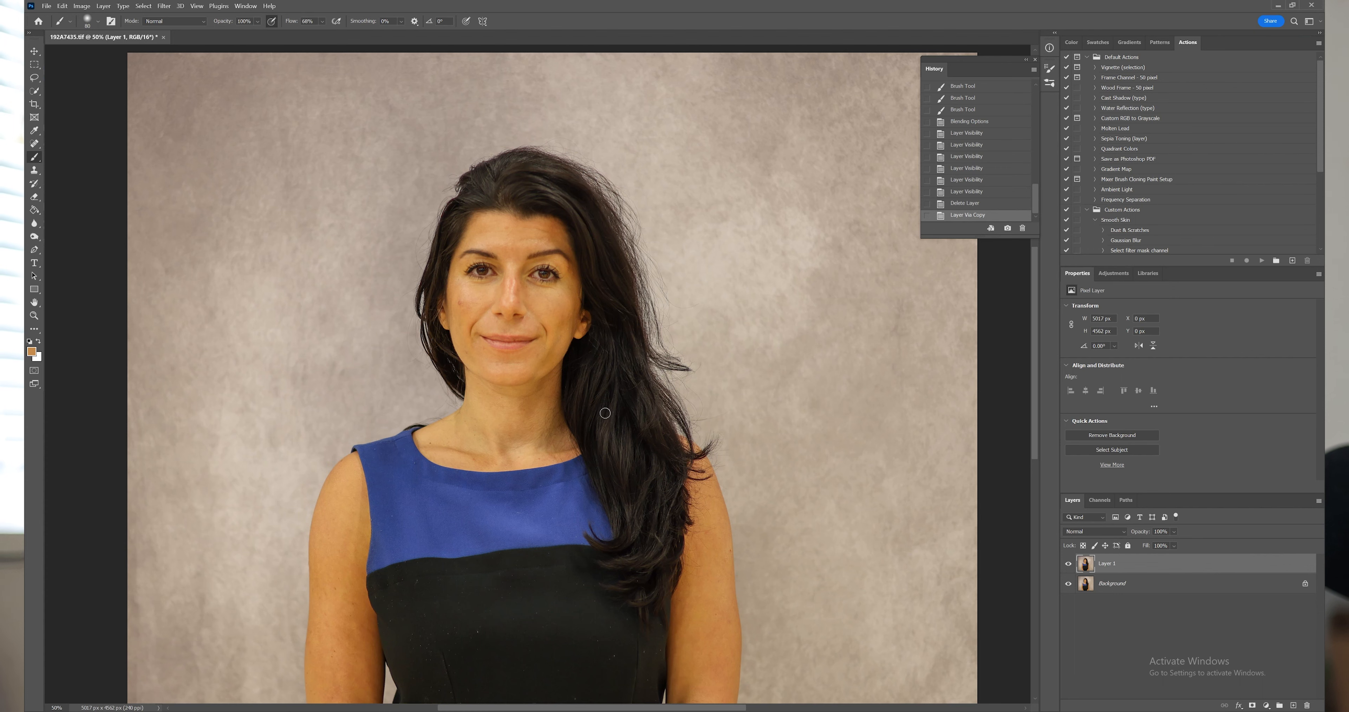
# Remove the stray marks from the backdrop beside the shorter side of the hair with the Spot Healing Brush.
pyautogui.press('j')
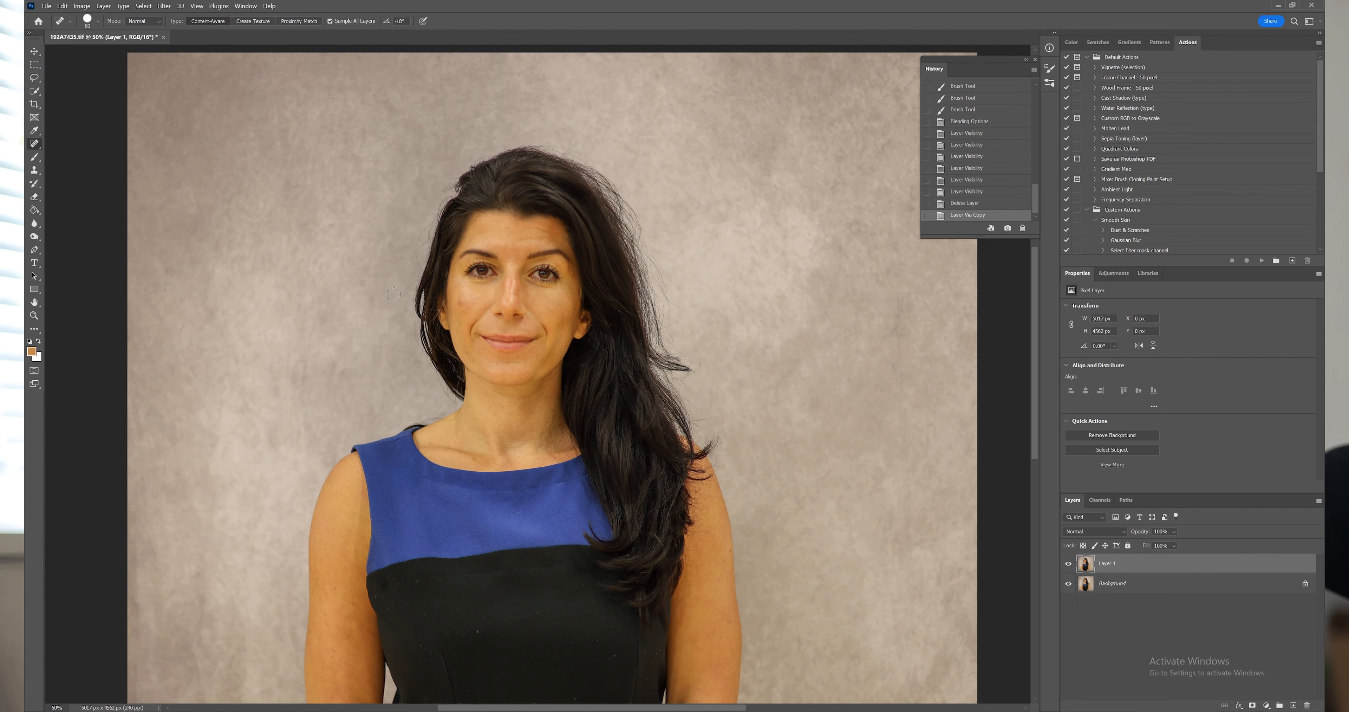
pyautogui.hotkey('ctrl', '+')
pyautogui.hotkey('ctrl', '+')
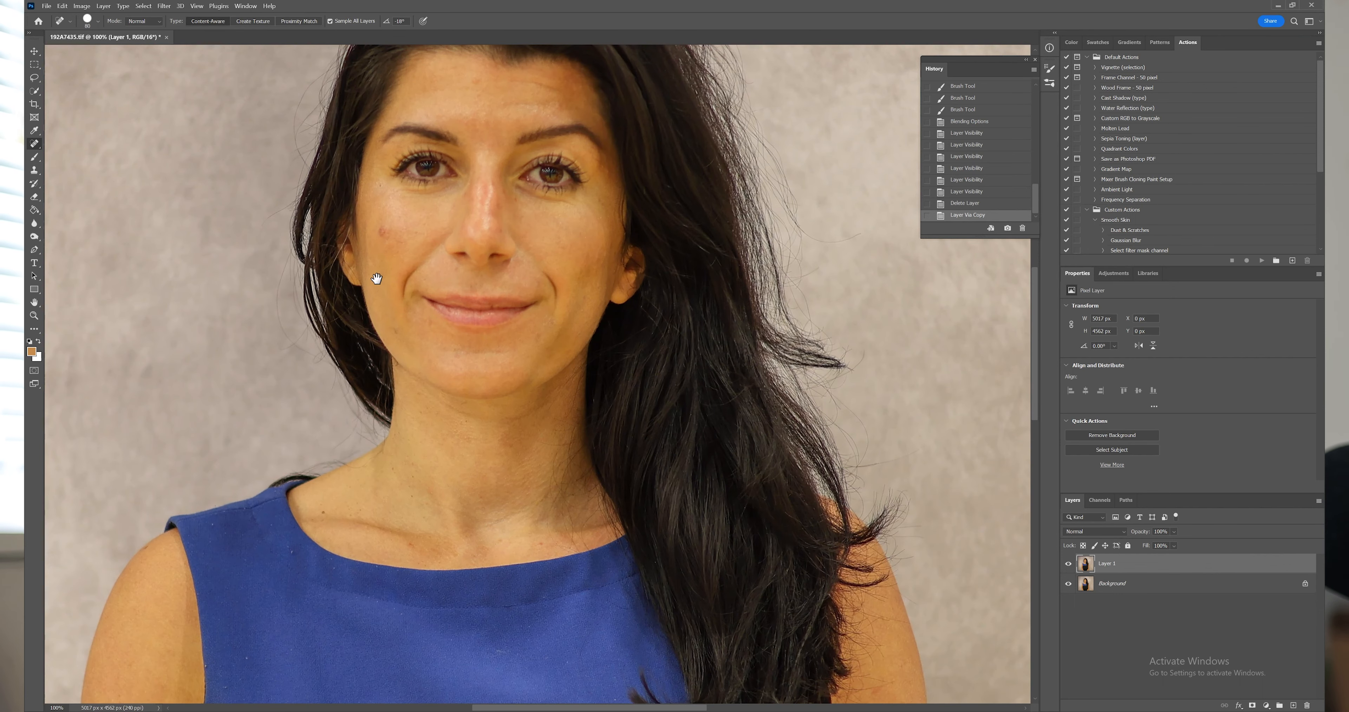
pyautogui.moveTo(374, 277); pyautogui.dragTo(444, 428)
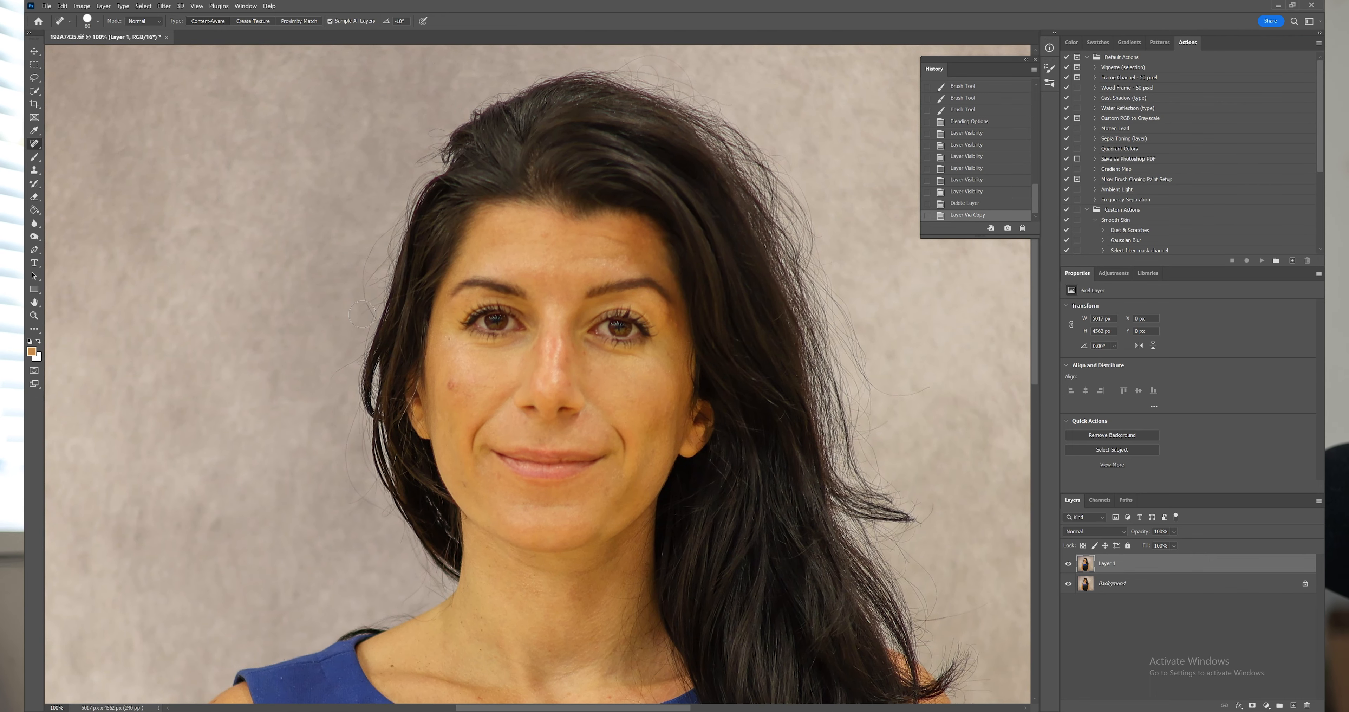
pyautogui.moveTo(365, 309)
pyautogui.mouseDown()
pyautogui.moveTo(352, 263)
pyautogui.moveTo(377, 229)
pyautogui.mouseUp()
pyautogui.moveTo(365, 274); pyautogui.dragTo(376, 227)
pyautogui.moveTo(377, 281); pyautogui.dragTo(383, 259)
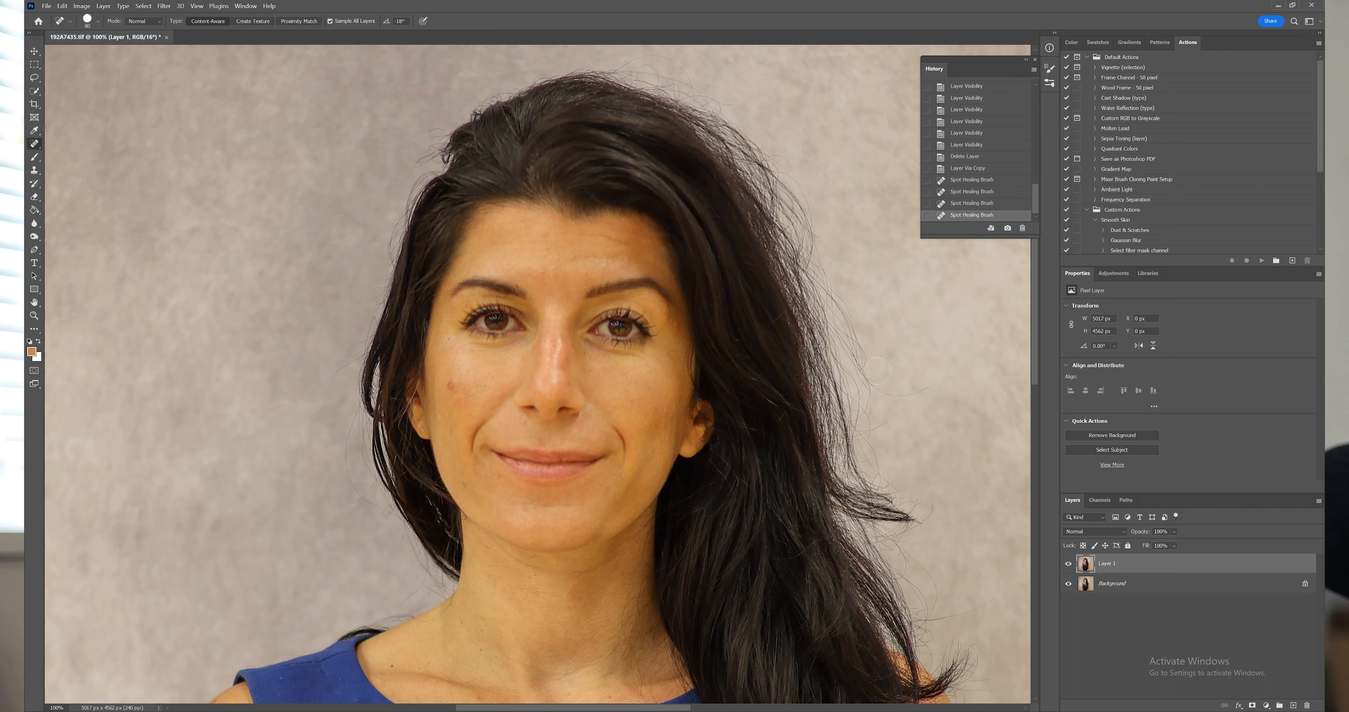
# Heal away the loose flyaway hairs on the backdrop beside the long side of the hair, down to the shoulder.
pyautogui.moveTo(858, 315)
pyautogui.mouseDown()
pyautogui.moveTo(902, 390)
pyautogui.moveTo(921, 391)
pyautogui.moveTo(847, 306)
pyautogui.moveTo(838, 275)
pyautogui.mouseUp()
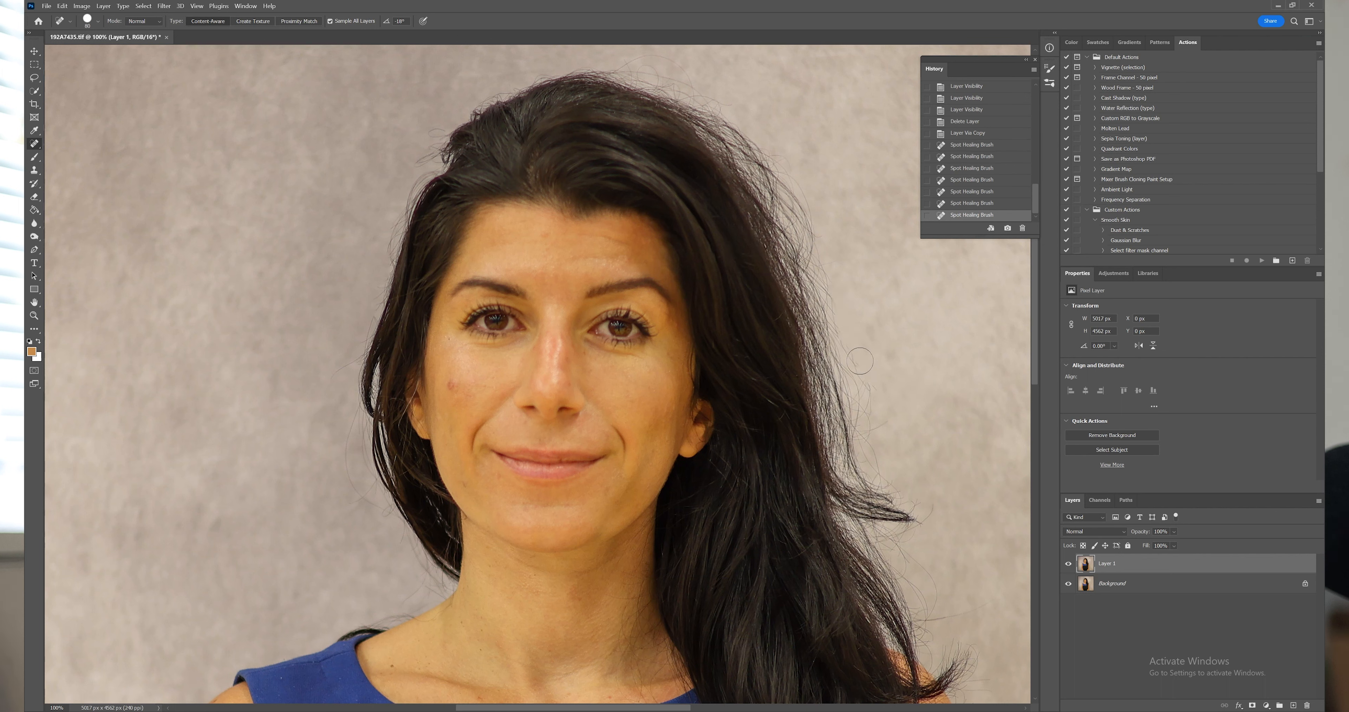
pyautogui.moveTo(859, 350)
pyautogui.mouseDown()
pyautogui.moveTo(885, 424)
pyautogui.moveTo(785, 364)
pyautogui.mouseUp()
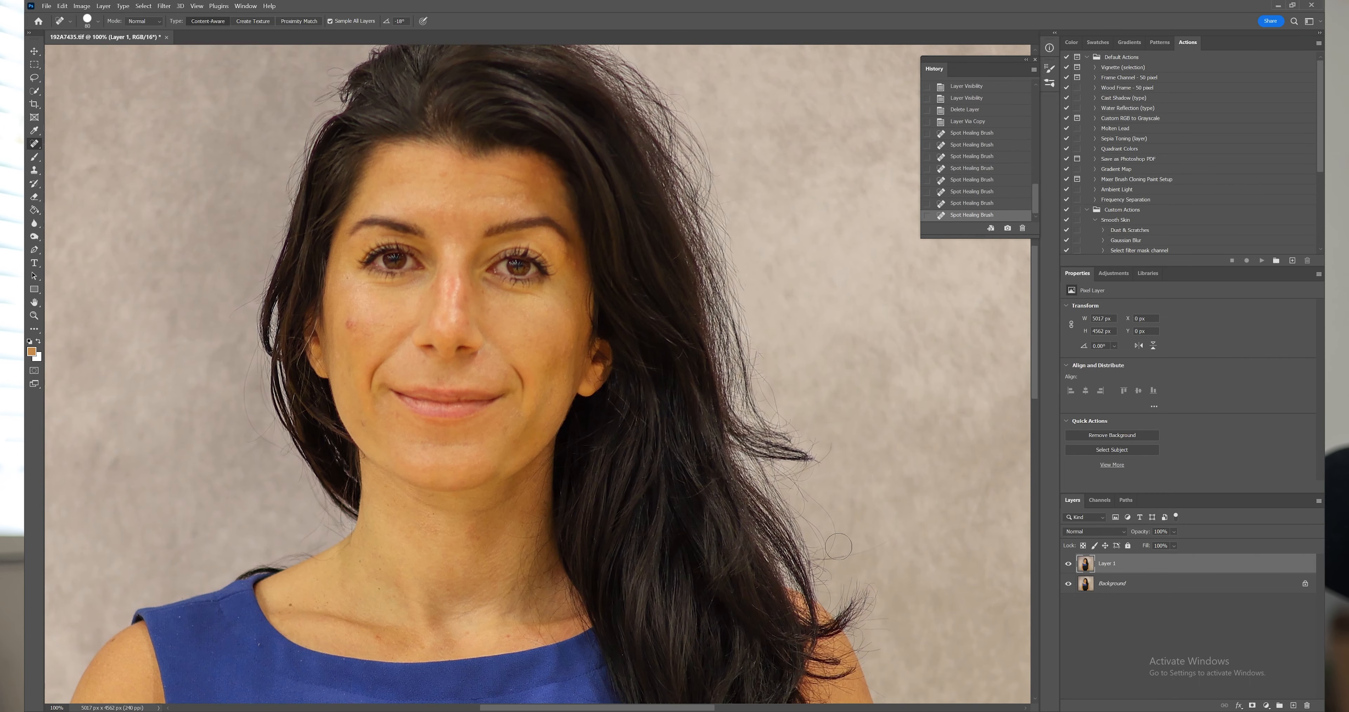
pyautogui.moveTo(853, 549)
pyautogui.mouseDown()
pyautogui.moveTo(827, 556)
pyautogui.moveTo(889, 630)
pyautogui.moveTo(880, 656)
pyautogui.moveTo(845, 581)
pyautogui.moveTo(855, 613)
pyautogui.moveTo(844, 601)
pyautogui.mouseUp()
pyautogui.moveTo(873, 648); pyautogui.dragTo(871, 635)
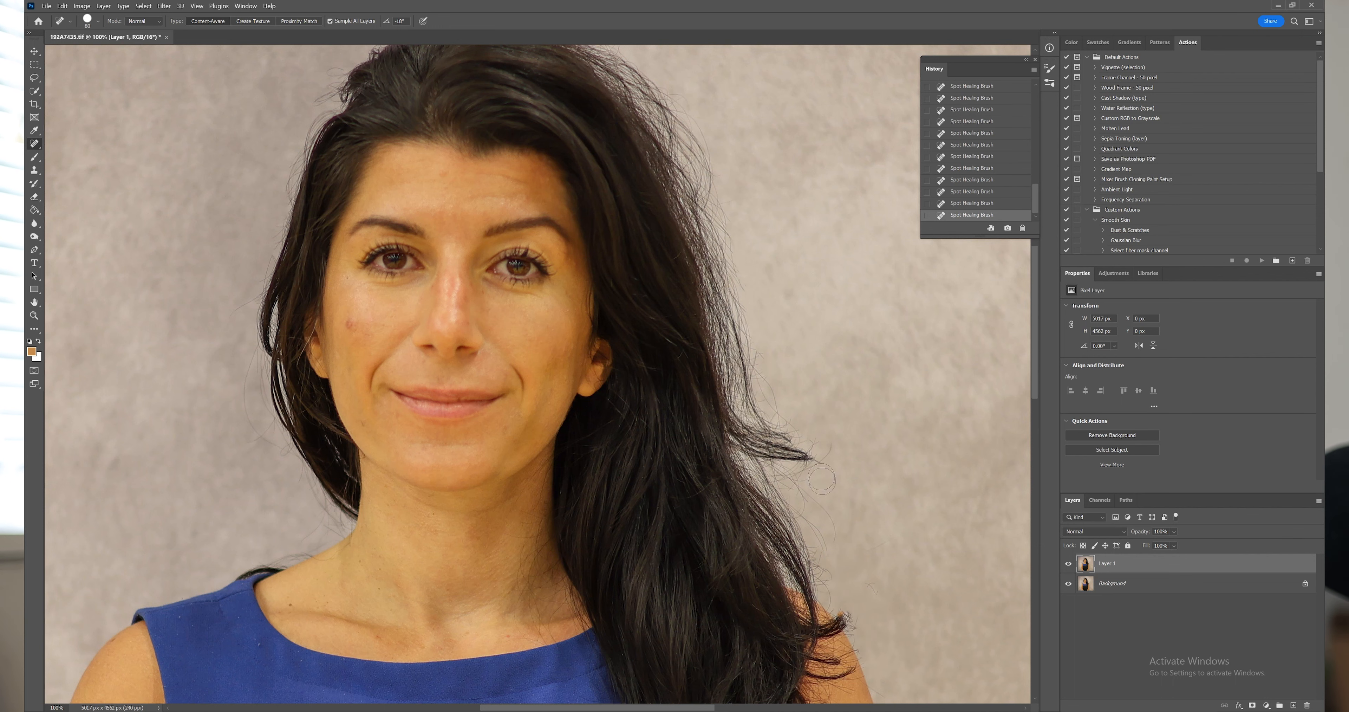
# Try to remove the flyaways along the long outer edge of the hair with a Spot Healing Brush stroke.
pyautogui.moveTo(701, 346); pyautogui.dragTo(735, 424)
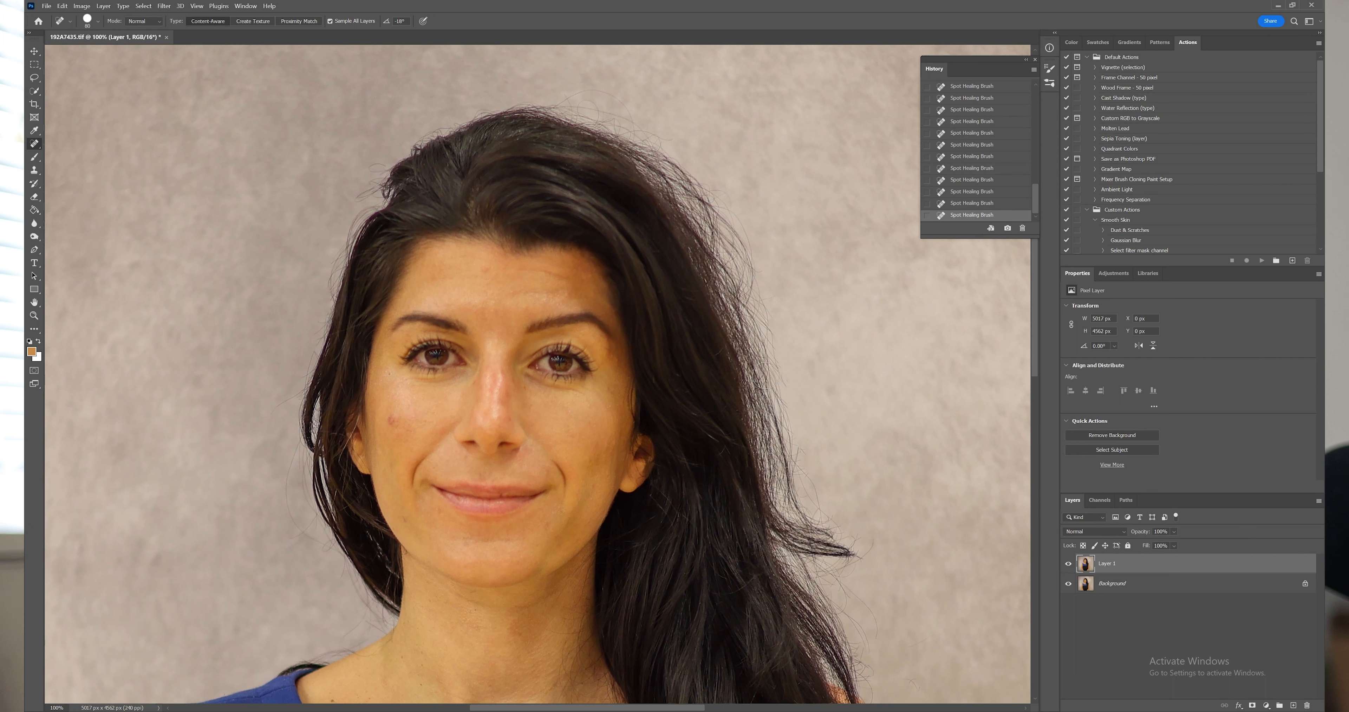
pyautogui.moveTo(765, 375)
pyautogui.mouseDown()
pyautogui.moveTo(703, 204)
pyautogui.moveTo(740, 268)
pyautogui.moveTo(772, 377)
pyautogui.moveTo(727, 246)
pyautogui.moveTo(676, 159)
pyautogui.moveTo(724, 240)
pyautogui.moveTo(799, 497)
pyautogui.moveTo(773, 370)
pyautogui.moveTo(794, 519)
pyautogui.moveTo(792, 480)
pyautogui.moveTo(823, 550)
pyautogui.moveTo(823, 517)
pyautogui.moveTo(854, 538)
pyautogui.mouseUp()
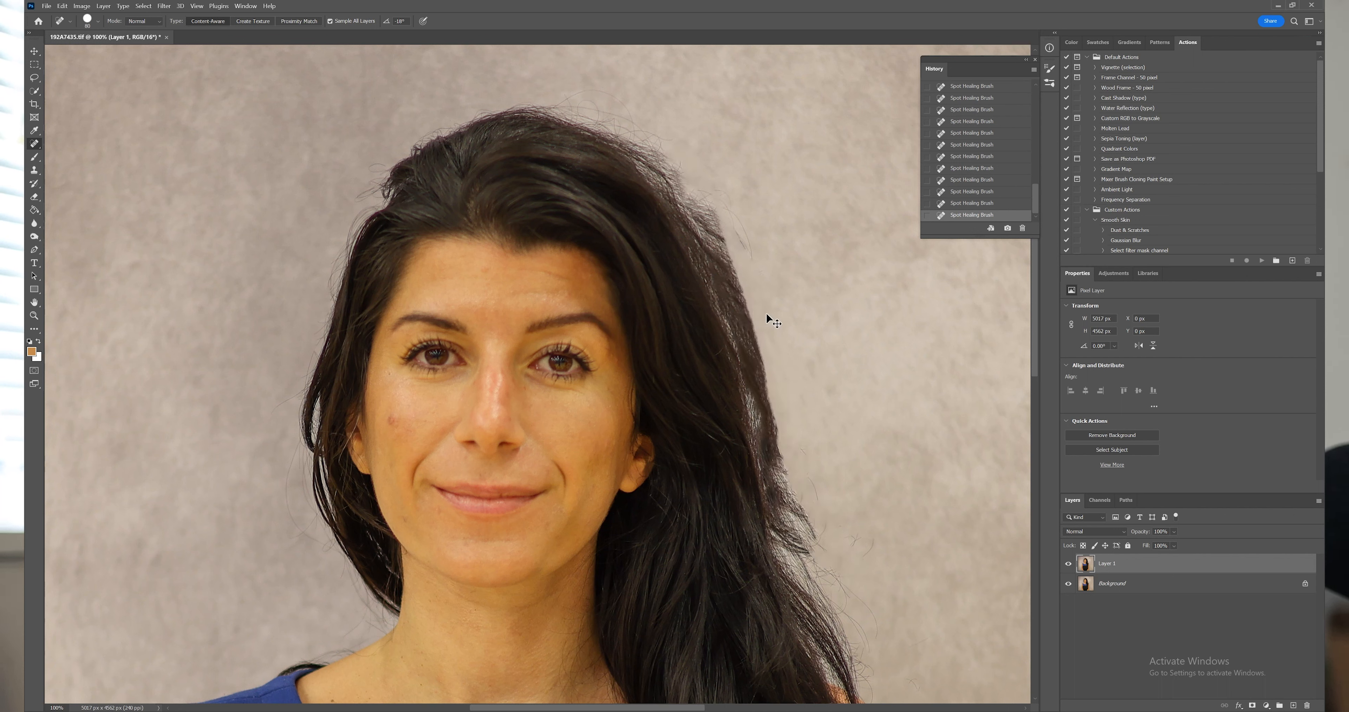
pyautogui.hotkey('ctrl', 'z')
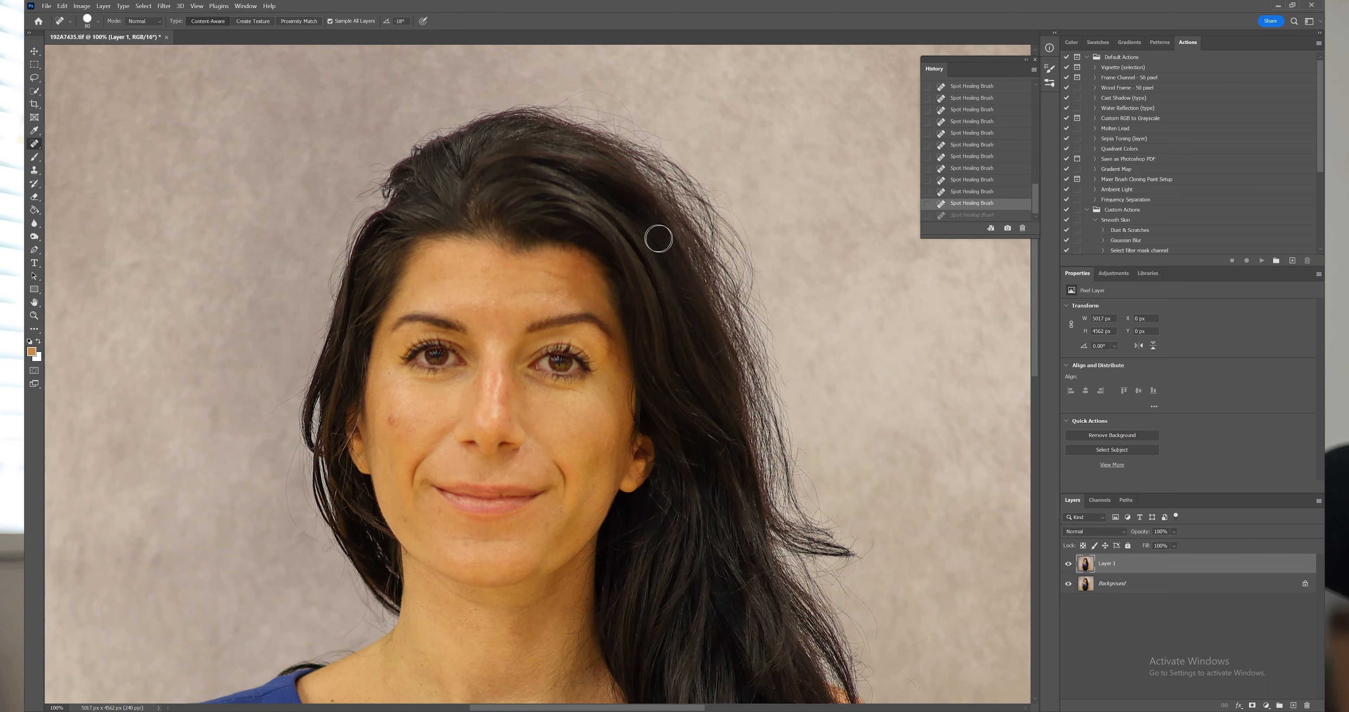
# Use the Clone Stamp to cover the flyaways along the crown and upper edge of the hair with backdrop texture.
pyautogui.moveTo(553, 217); pyautogui.dragTo(575, 279)
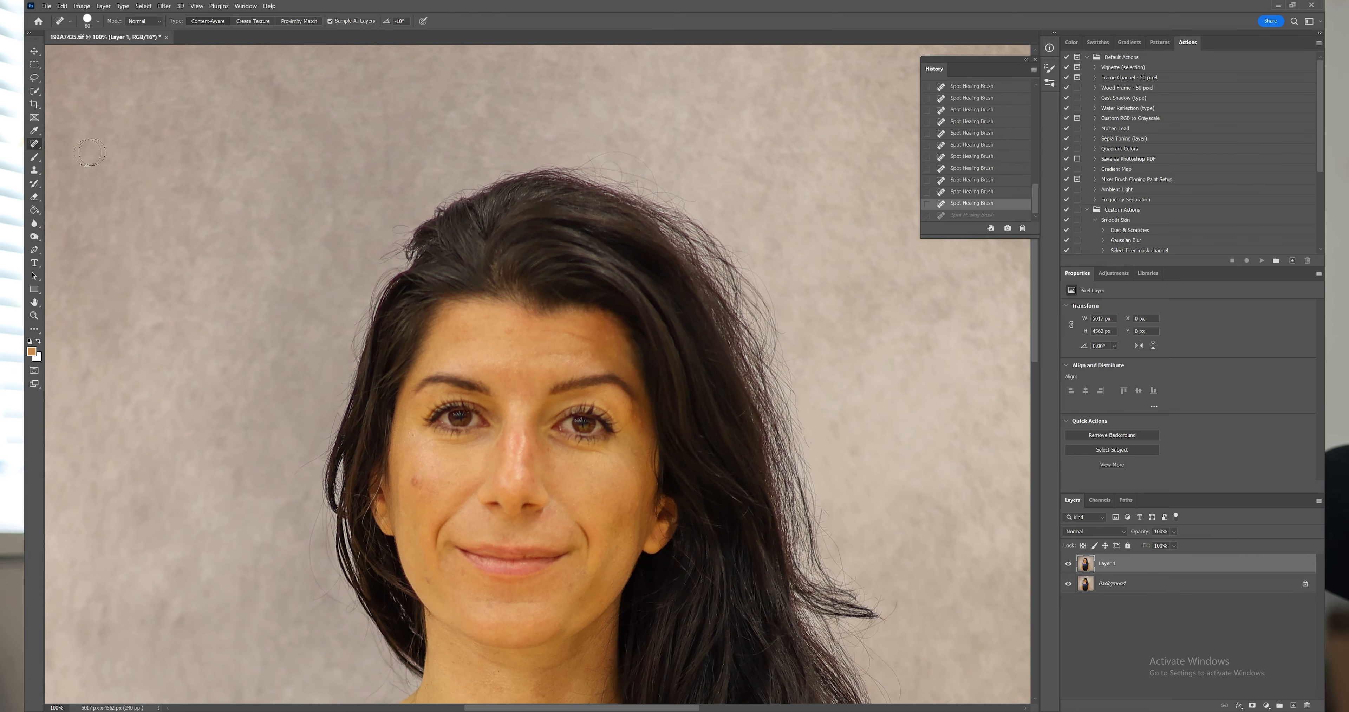
pyautogui.click(34, 171)
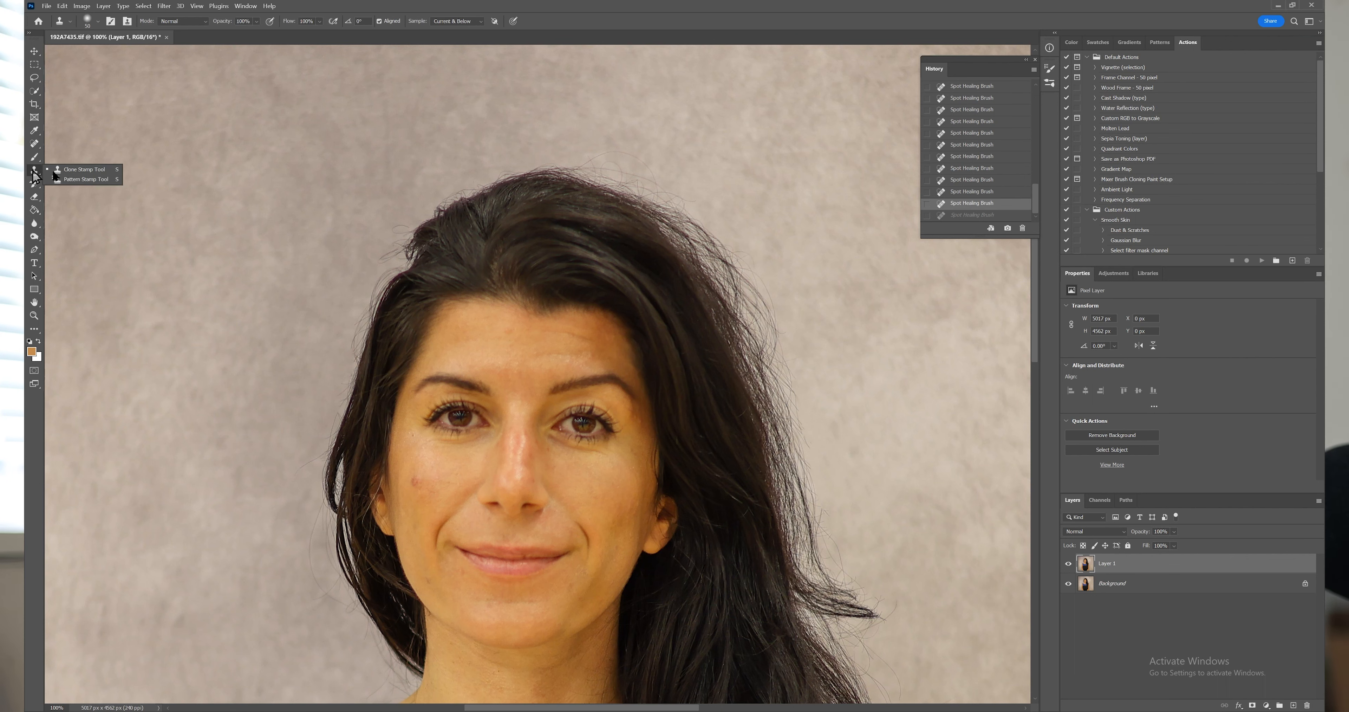
pyautogui.click(74, 169)
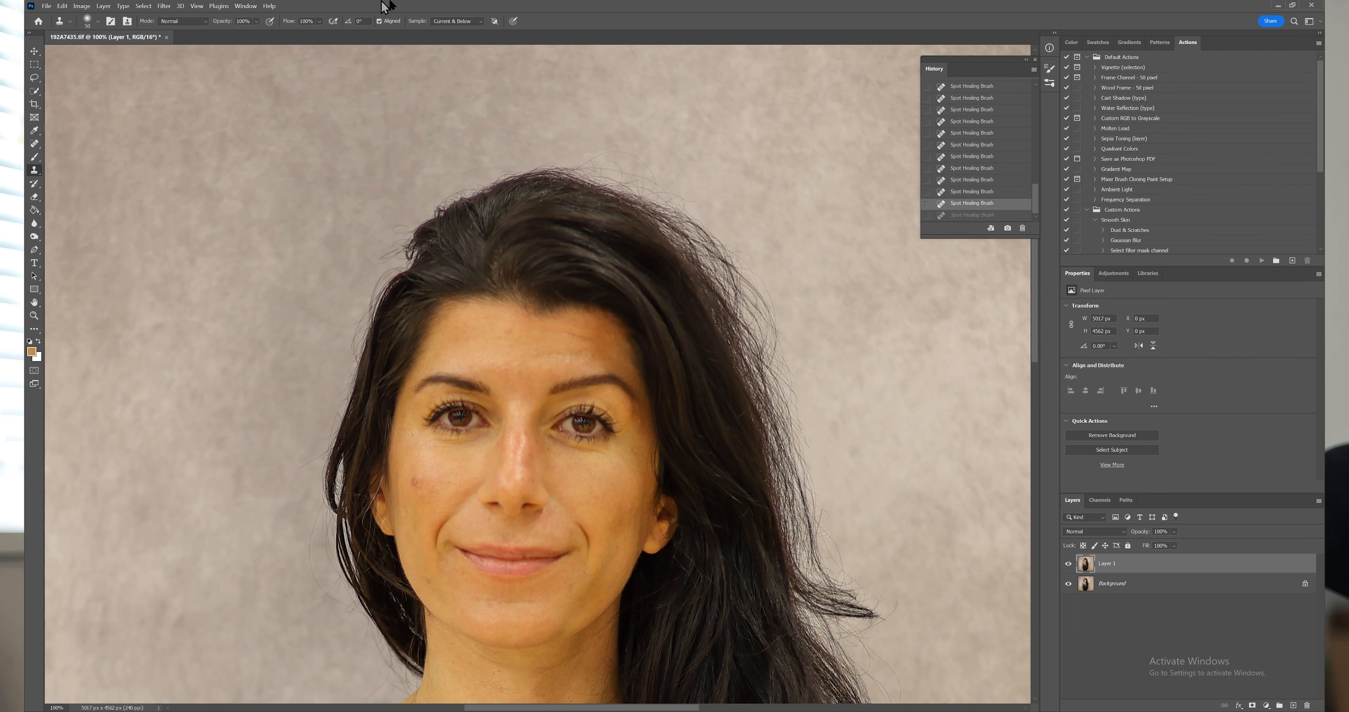
pyautogui.moveTo(475, 150); pyautogui.dragTo(447, 236)
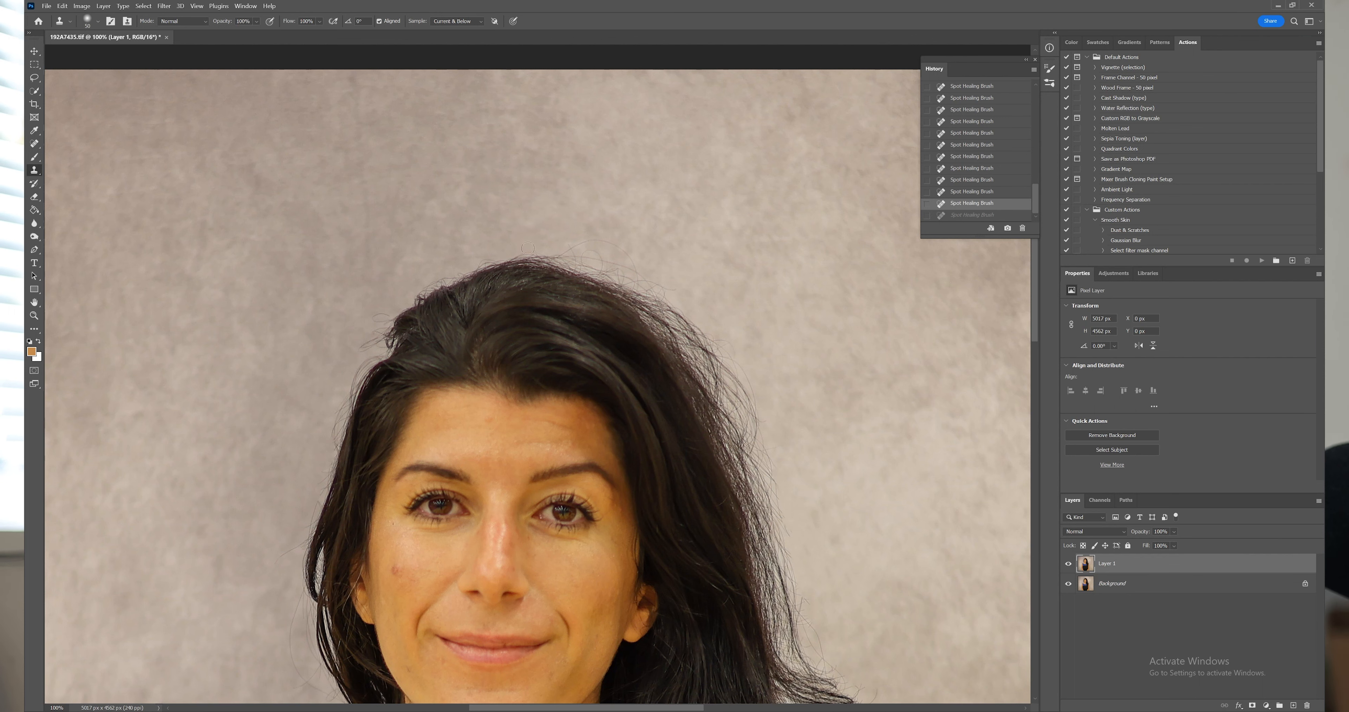
pyautogui.moveTo(541, 252)
pyautogui.mouseDown()
pyautogui.moveTo(625, 249)
pyautogui.moveTo(543, 239)
pyautogui.moveTo(662, 286)
pyautogui.moveTo(532, 247)
pyautogui.moveTo(677, 302)
pyautogui.moveTo(714, 336)
pyautogui.moveTo(669, 296)
pyautogui.moveTo(774, 455)
pyautogui.mouseUp()
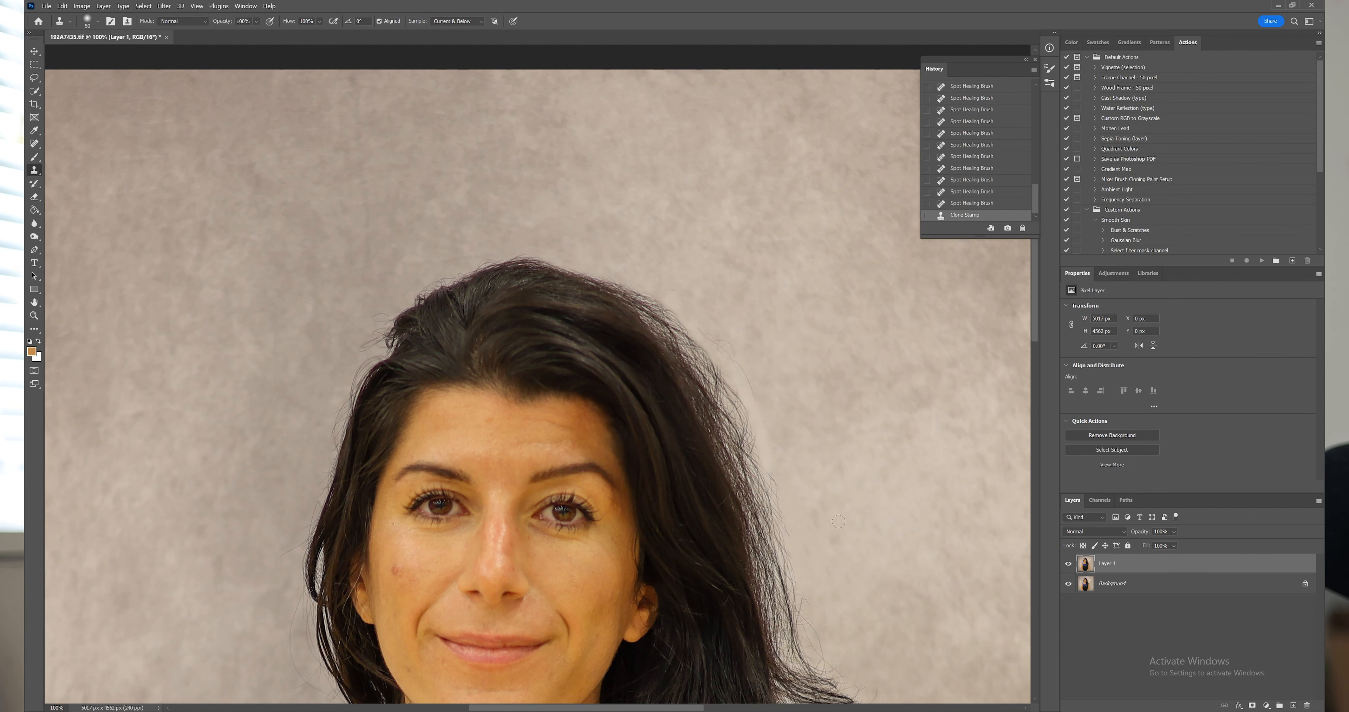
# Clone backdrop over the flyaways down the long side of the hair, including the strand sticking out below ear level.
pyautogui.moveTo(820, 512); pyautogui.dragTo(705, 425)
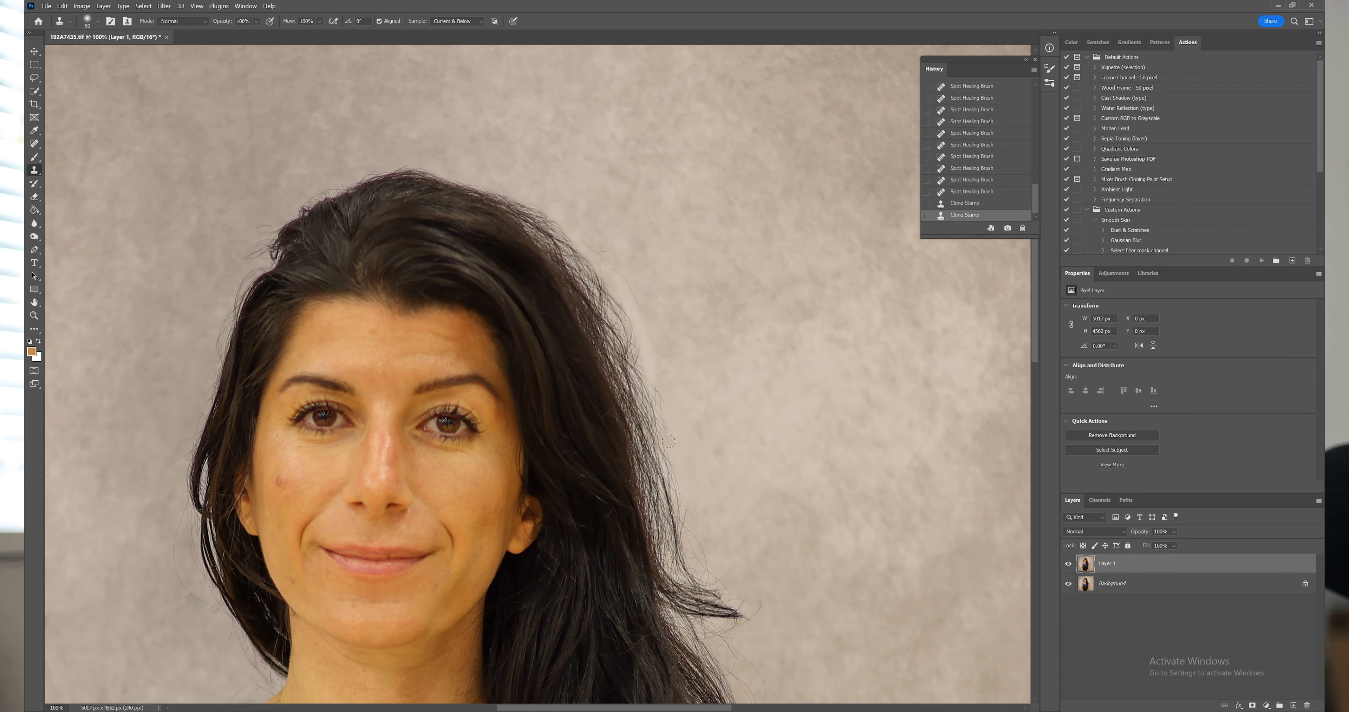
pyautogui.moveTo(579, 216)
pyautogui.mouseDown()
pyautogui.moveTo(623, 343)
pyautogui.moveTo(589, 232)
pyautogui.moveTo(595, 290)
pyautogui.moveTo(545, 207)
pyautogui.moveTo(603, 278)
pyautogui.moveTo(648, 419)
pyautogui.moveTo(625, 319)
pyautogui.moveTo(673, 489)
pyautogui.moveTo(647, 408)
pyautogui.mouseUp()
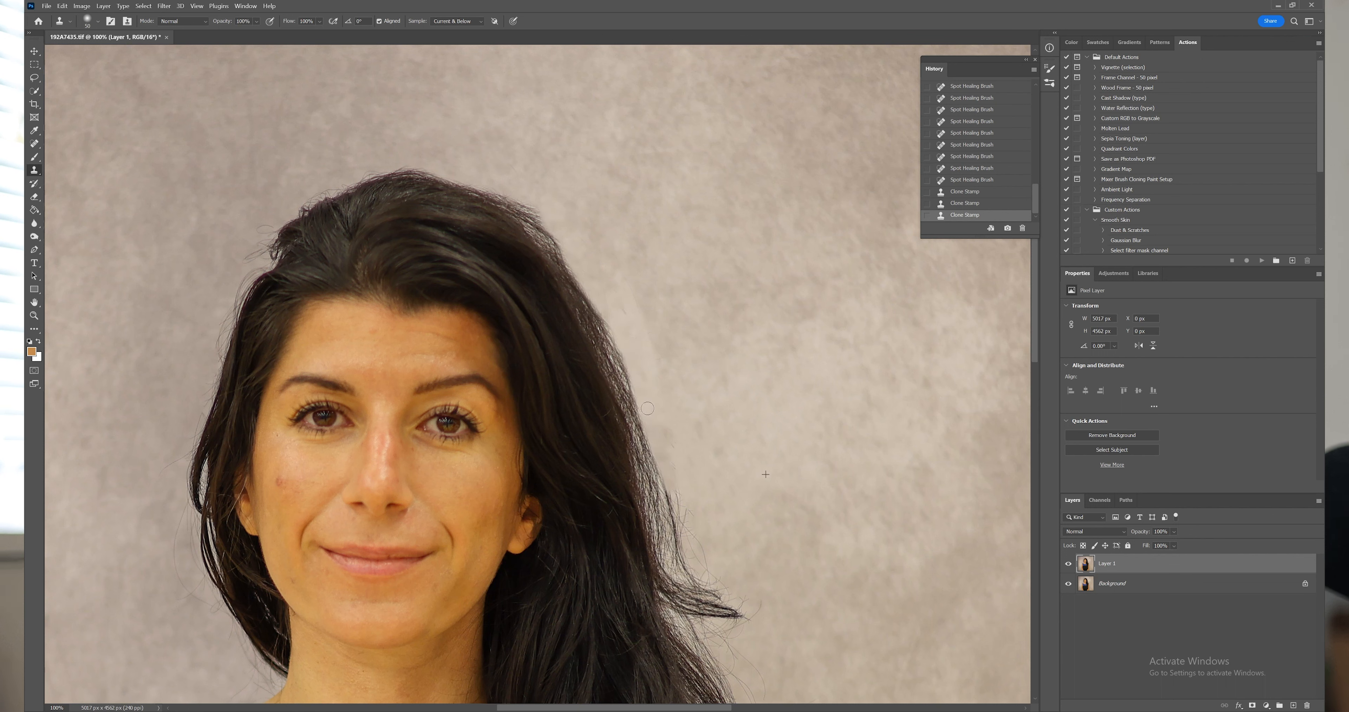
pyautogui.moveTo(723, 440); pyautogui.dragTo(659, 297)
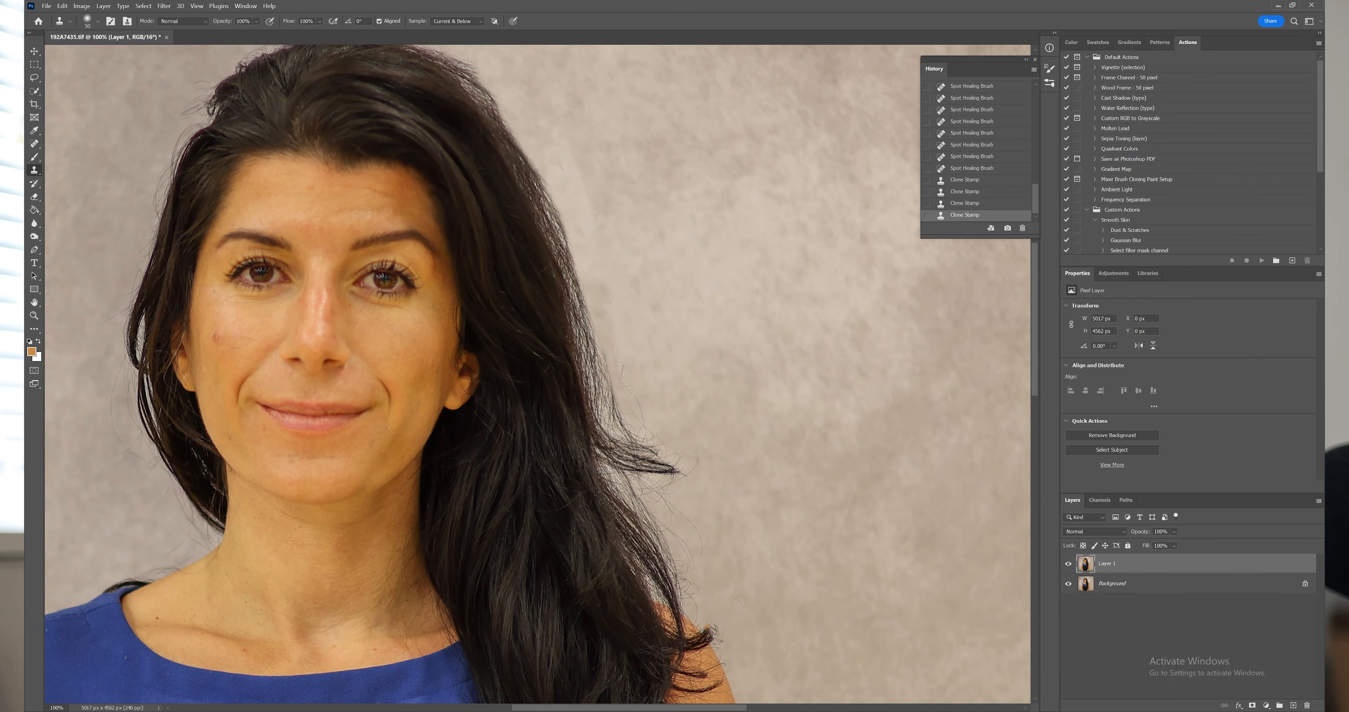
pyautogui.moveTo(736, 478)
pyautogui.mouseDown()
pyautogui.moveTo(702, 470)
pyautogui.moveTo(694, 451)
pyautogui.moveTo(690, 481)
pyautogui.moveTo(664, 442)
pyautogui.moveTo(670, 489)
pyautogui.moveTo(630, 401)
pyautogui.moveTo(653, 479)
pyautogui.moveTo(652, 427)
pyautogui.mouseUp()
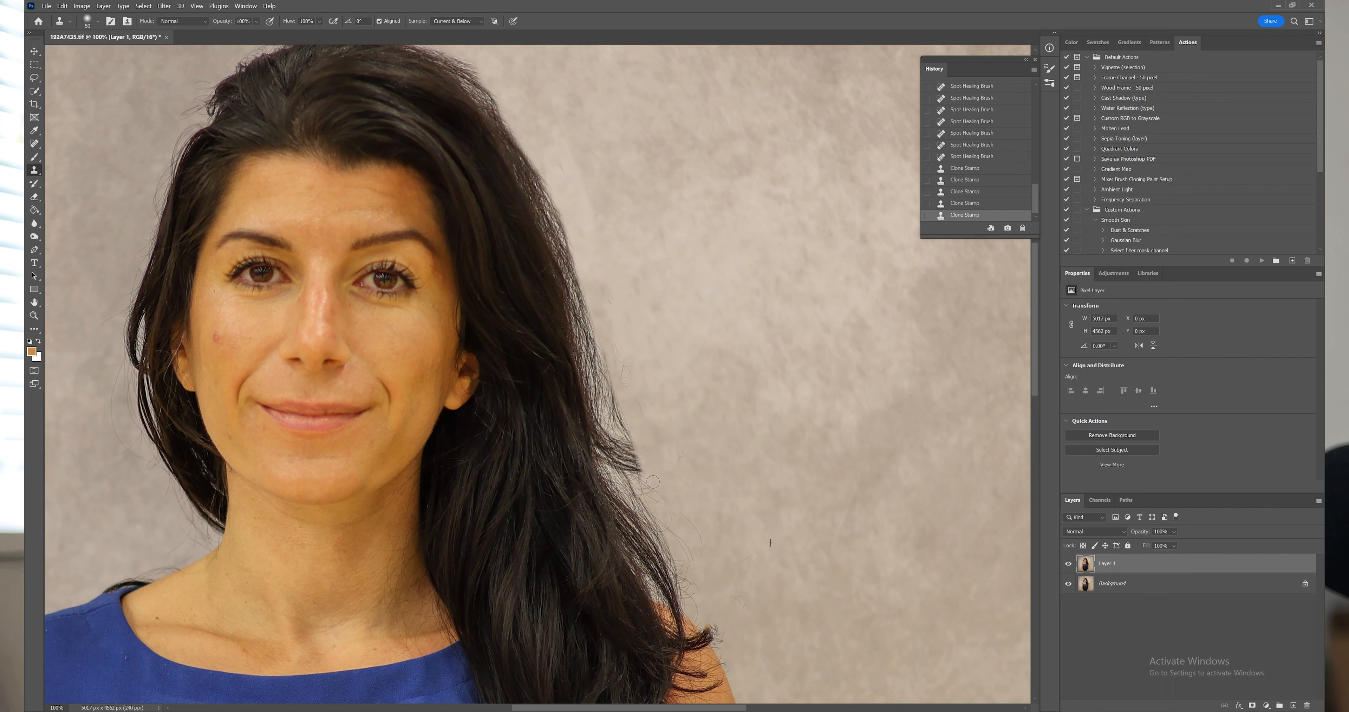
pyautogui.moveTo(653, 481)
pyautogui.mouseDown()
pyautogui.moveTo(622, 421)
pyautogui.moveTo(593, 287)
pyautogui.mouseUp()
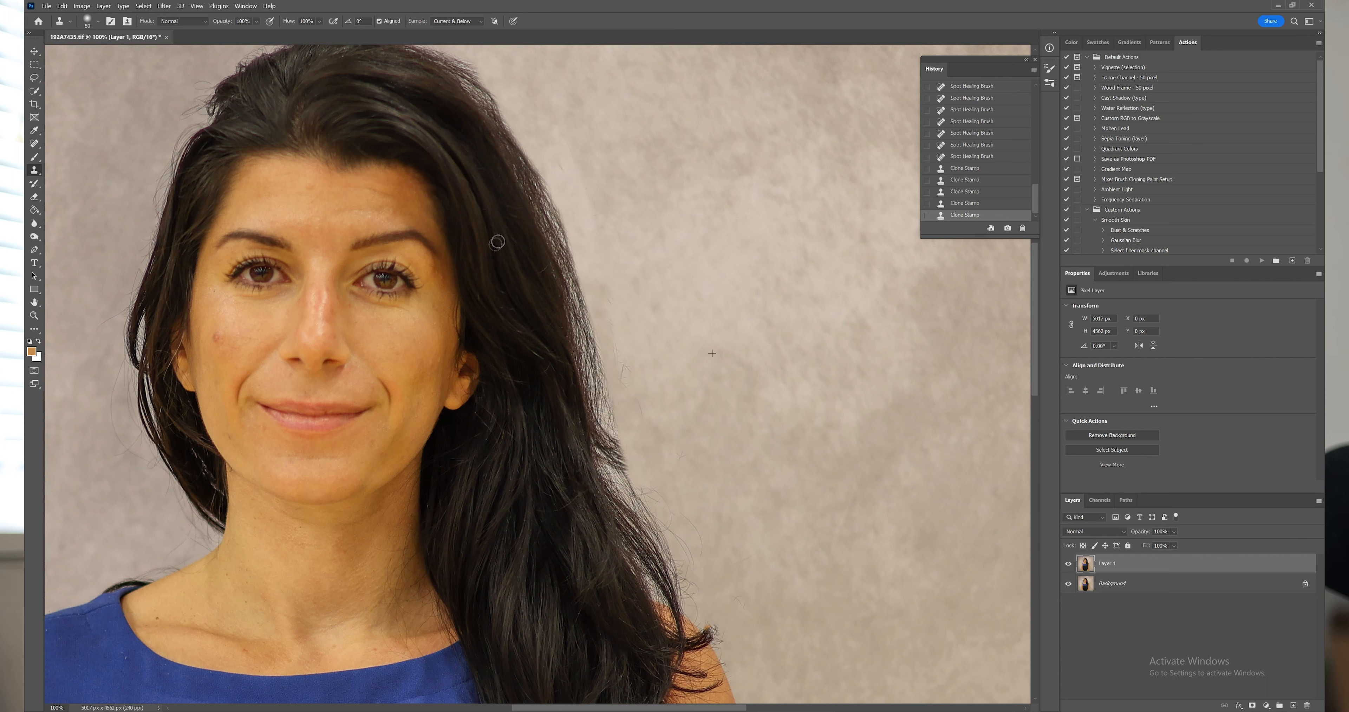
# Check the soft round clone brush settings and clone backdrop over leftover wisps beside the lower lengths of hair.
pyautogui.click(97, 21)
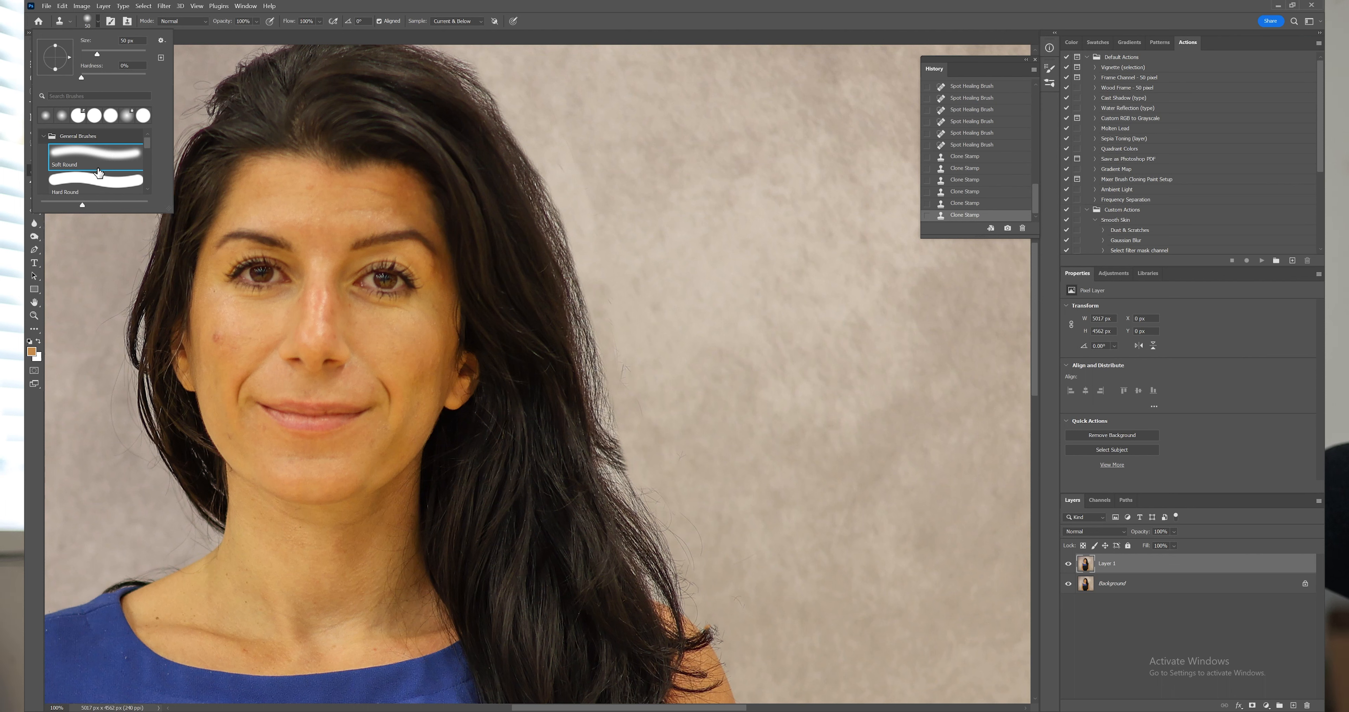
pyautogui.click(708, 244)
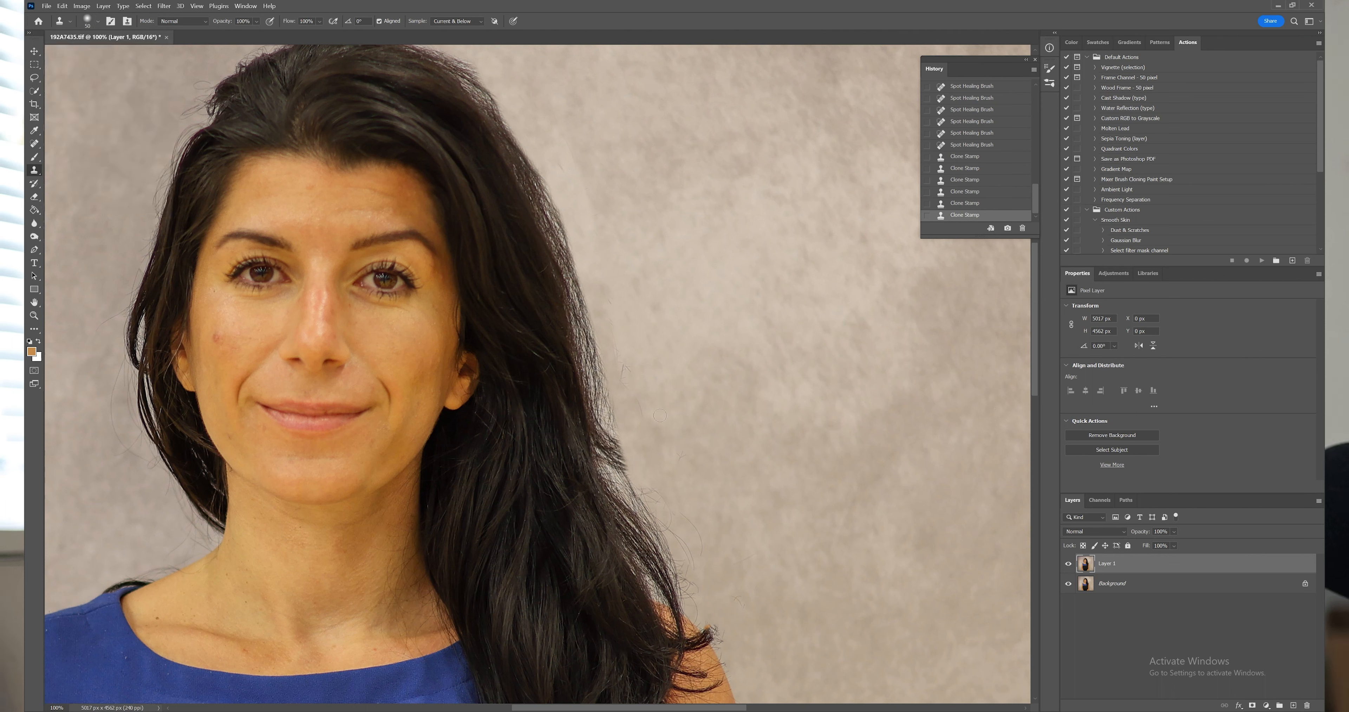
pyautogui.click(707, 325)
pyautogui.click(751, 533)
pyautogui.moveTo(748, 487); pyautogui.dragTo(686, 367)
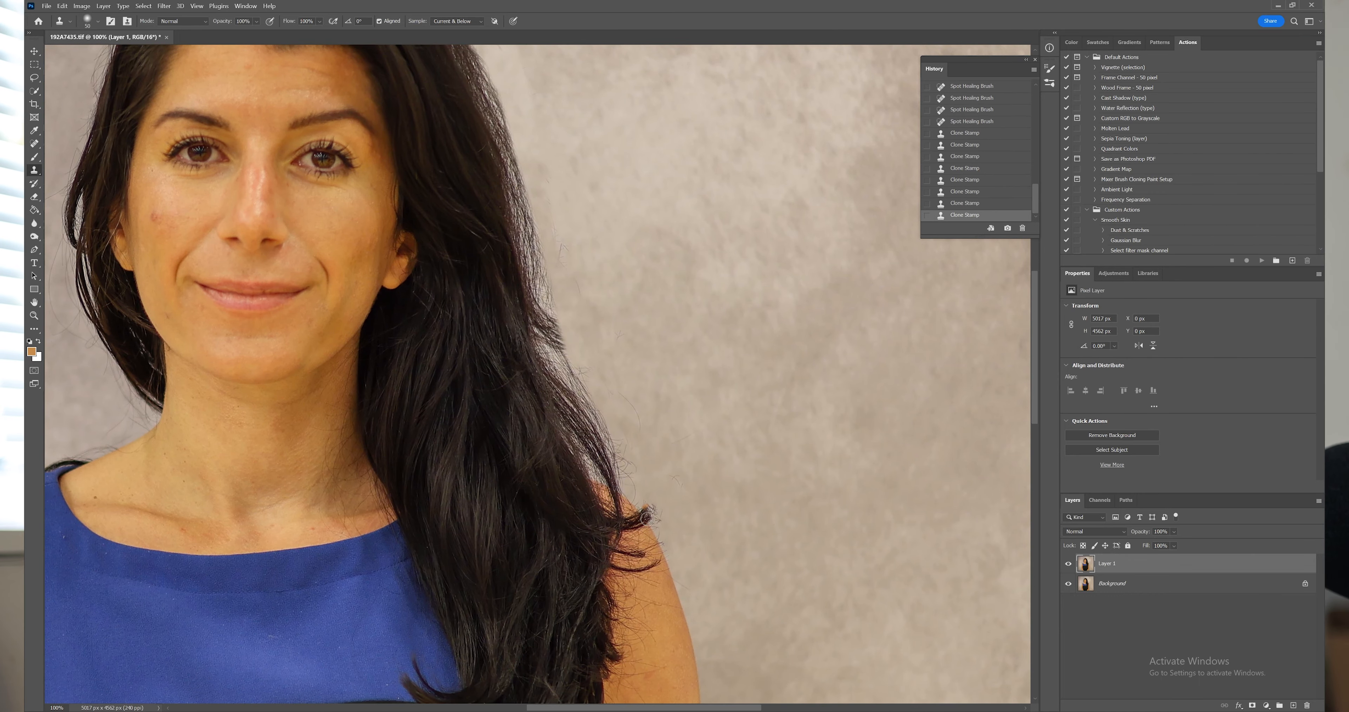
# Clone away the hair tips that stick out over the shoulder and the backdrop next to it.
pyautogui.click(647, 517)
pyautogui.moveTo(665, 518)
pyautogui.mouseDown()
pyautogui.moveTo(650, 500)
pyautogui.moveTo(681, 562)
pyautogui.mouseUp()
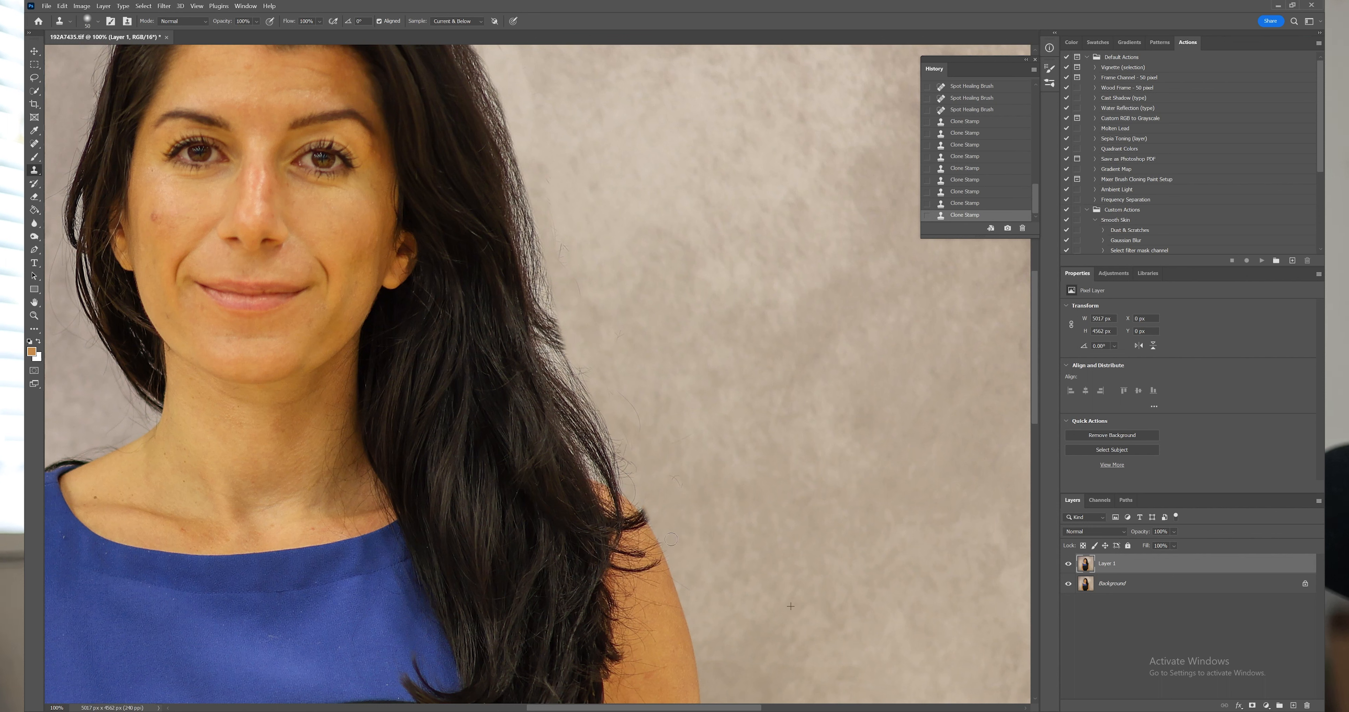
pyautogui.moveTo(658, 517)
pyautogui.mouseDown()
pyautogui.moveTo(637, 496)
pyautogui.moveTo(690, 539)
pyautogui.mouseUp()
pyautogui.moveTo(653, 590); pyautogui.dragTo(662, 567)
pyautogui.moveTo(649, 555); pyautogui.dragTo(643, 539)
# Clone skin over marks on the upper arm, undo the last patch and turn off aligned sampling.
pyautogui.moveTo(659, 646); pyautogui.dragTo(672, 674)
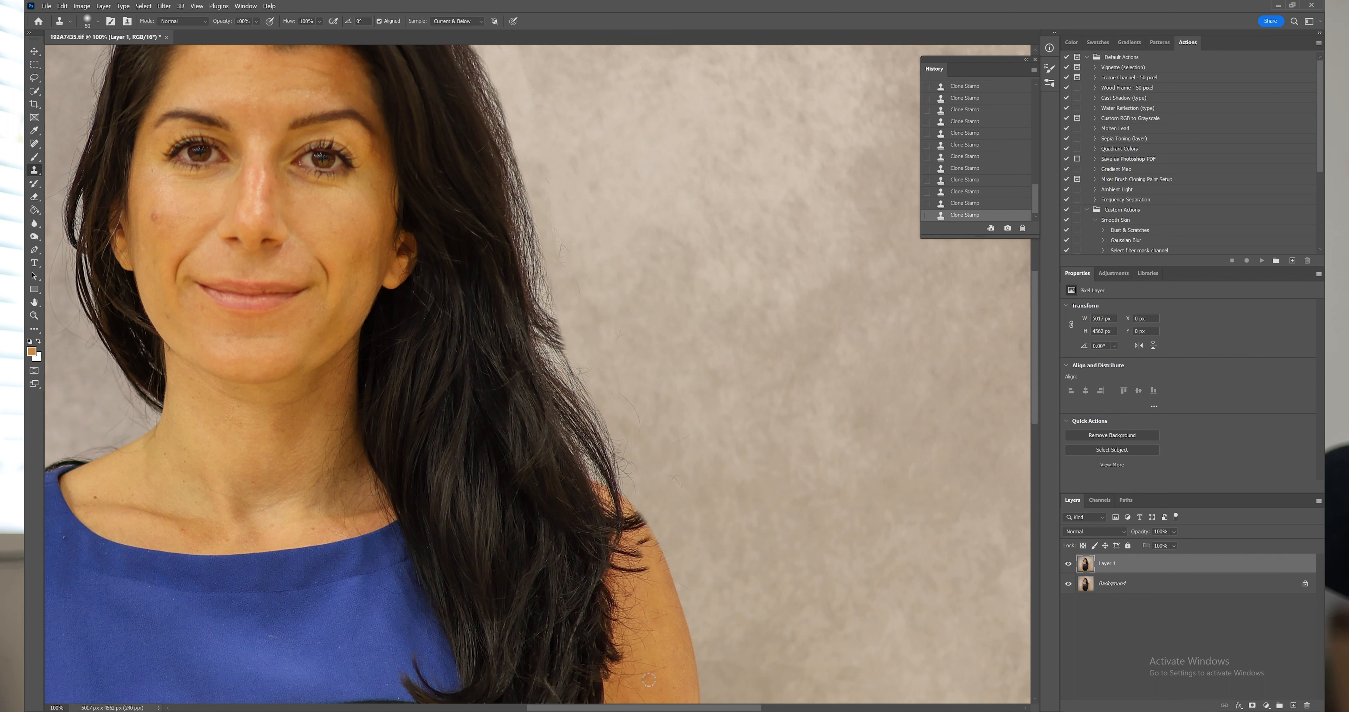
pyautogui.moveTo(661, 653); pyautogui.dragTo(664, 675)
pyautogui.moveTo(641, 597); pyautogui.dragTo(628, 513)
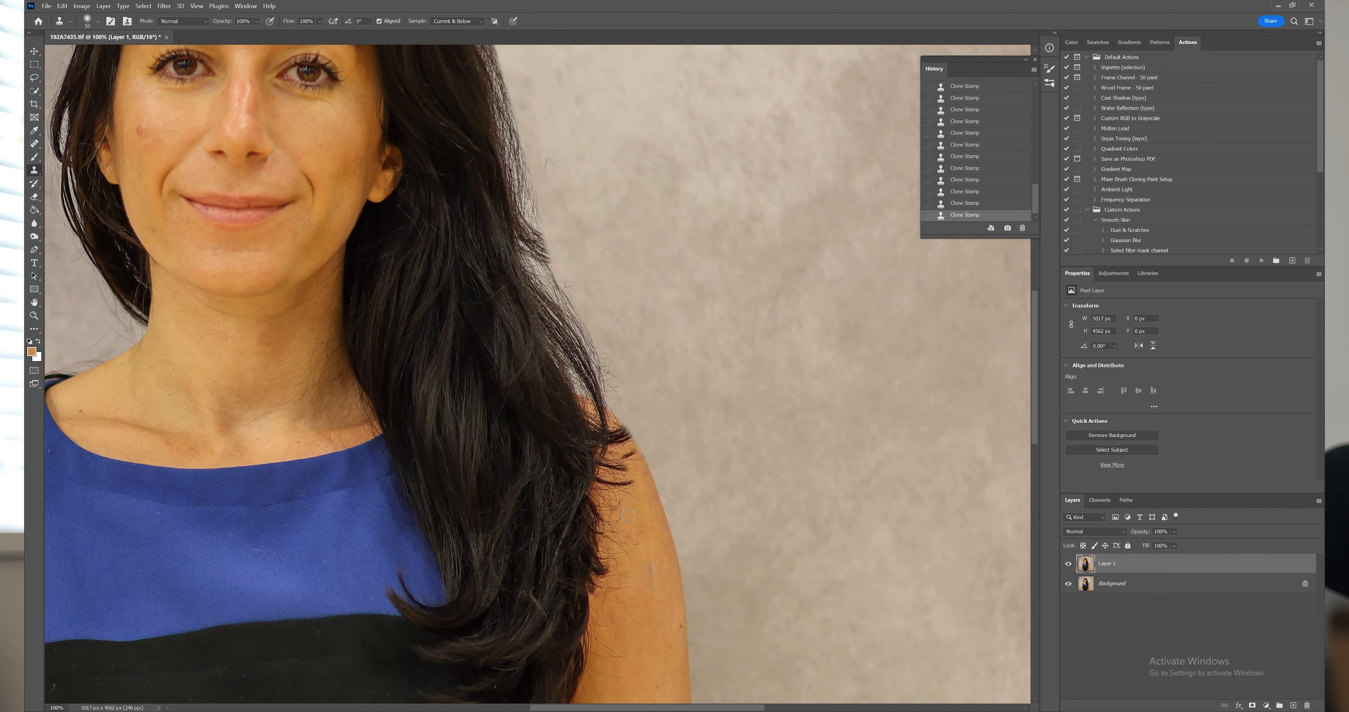
pyautogui.hotkey('ctrl', 'z')
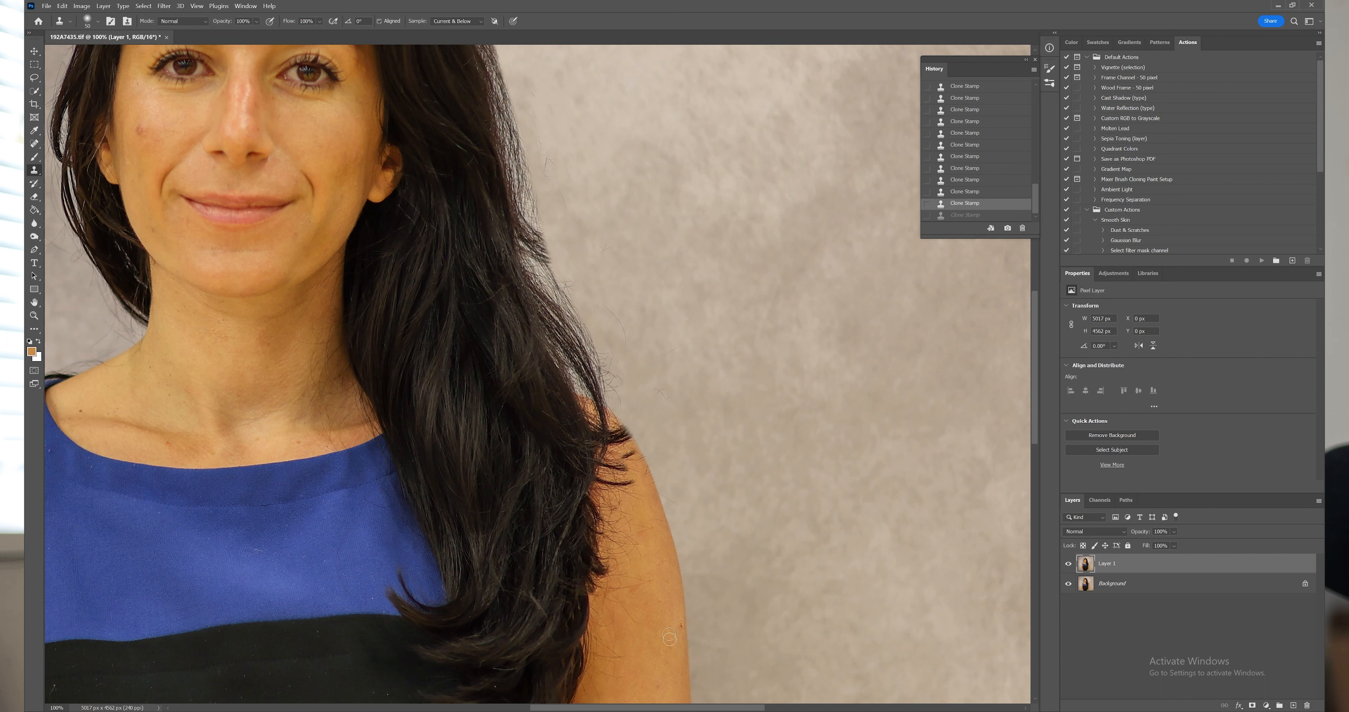
# Try to clone sampled arm skin over the wisps beside the lower hair on the upper arm.
pyautogui.keyDown('alt'); pyautogui.click(644, 670); pyautogui.keyUp('alt')
pyautogui.click(610, 660)
pyautogui.moveTo(611, 664); pyautogui.dragTo(621, 593)
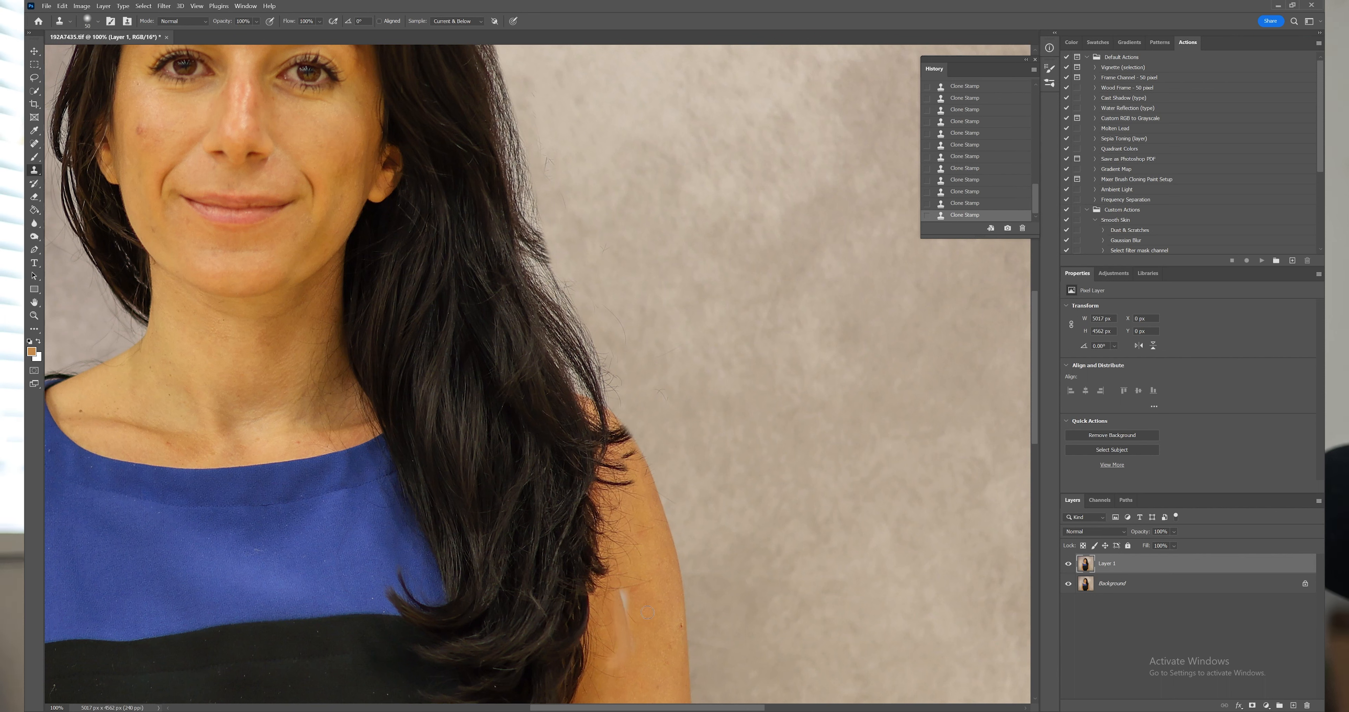
pyautogui.hotkey('ctrl', 'z')
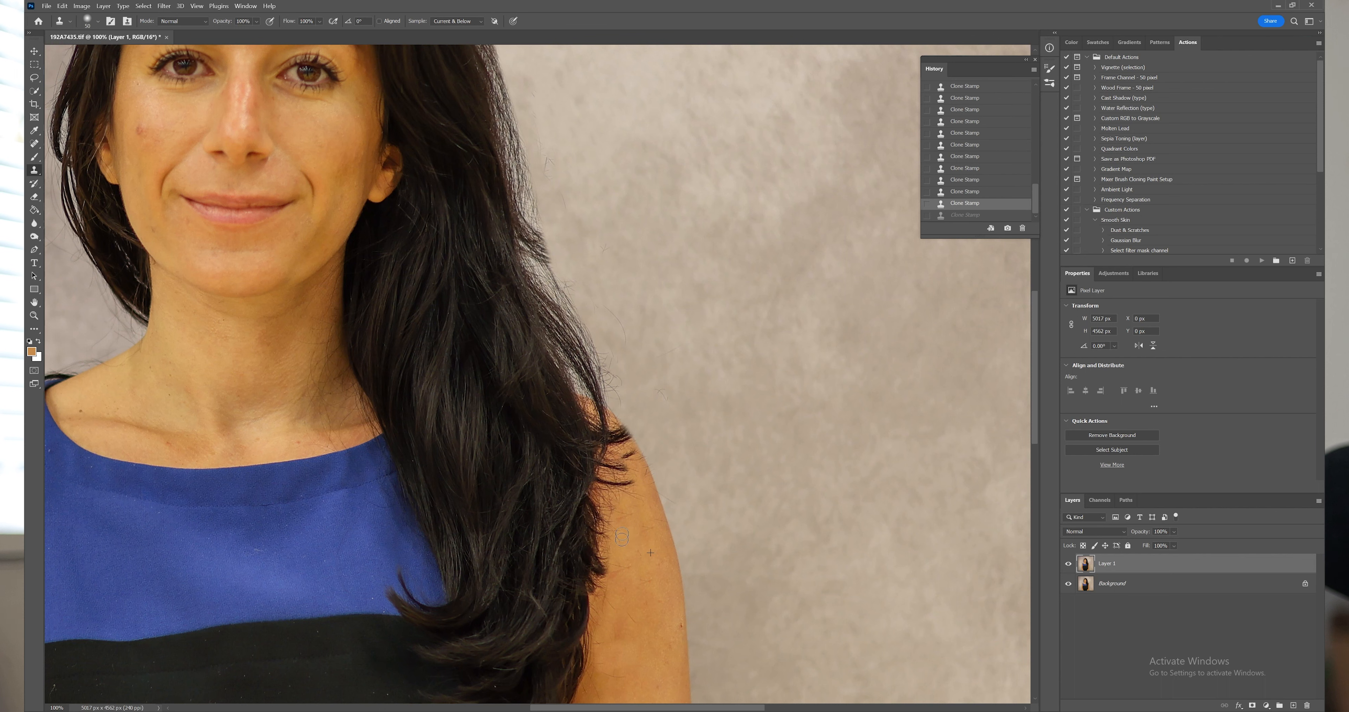
# Clone clean arm skin over the stray strands along the hair's edge from the shoulder down the upper arm.
pyautogui.click(643, 635)
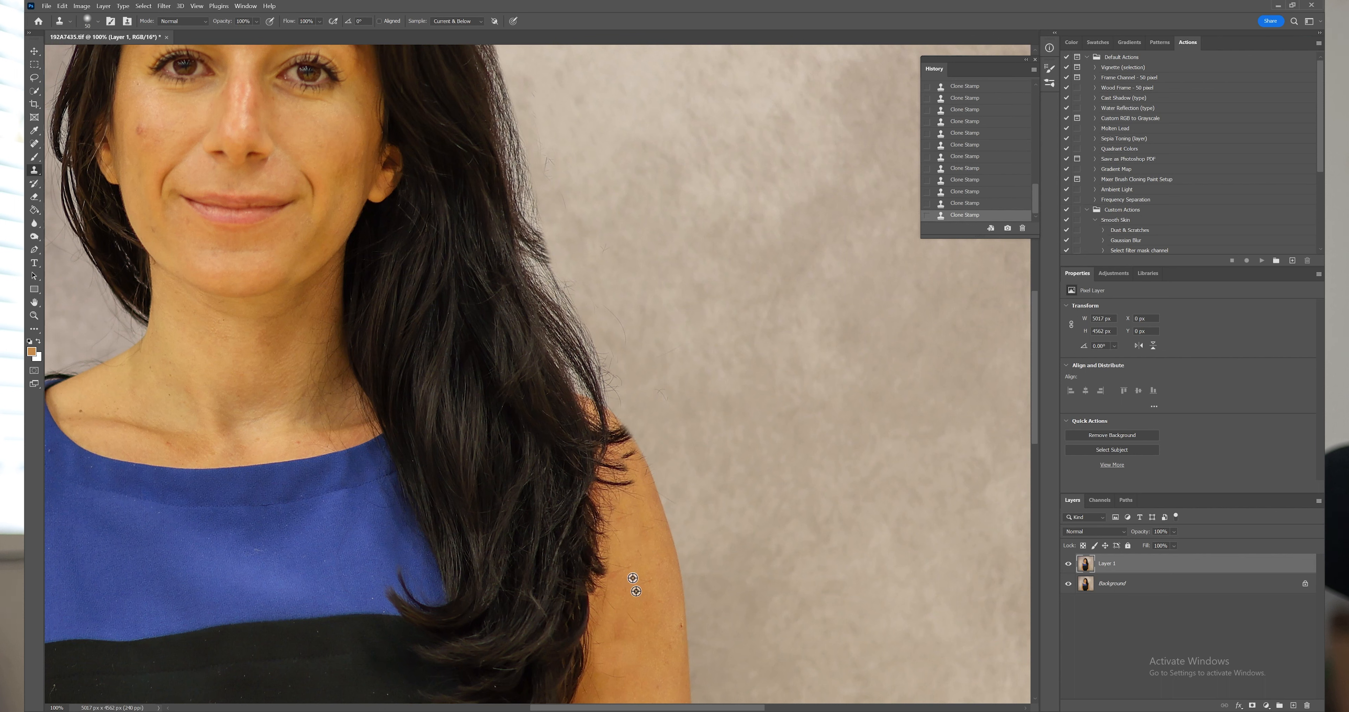
pyautogui.click(619, 442)
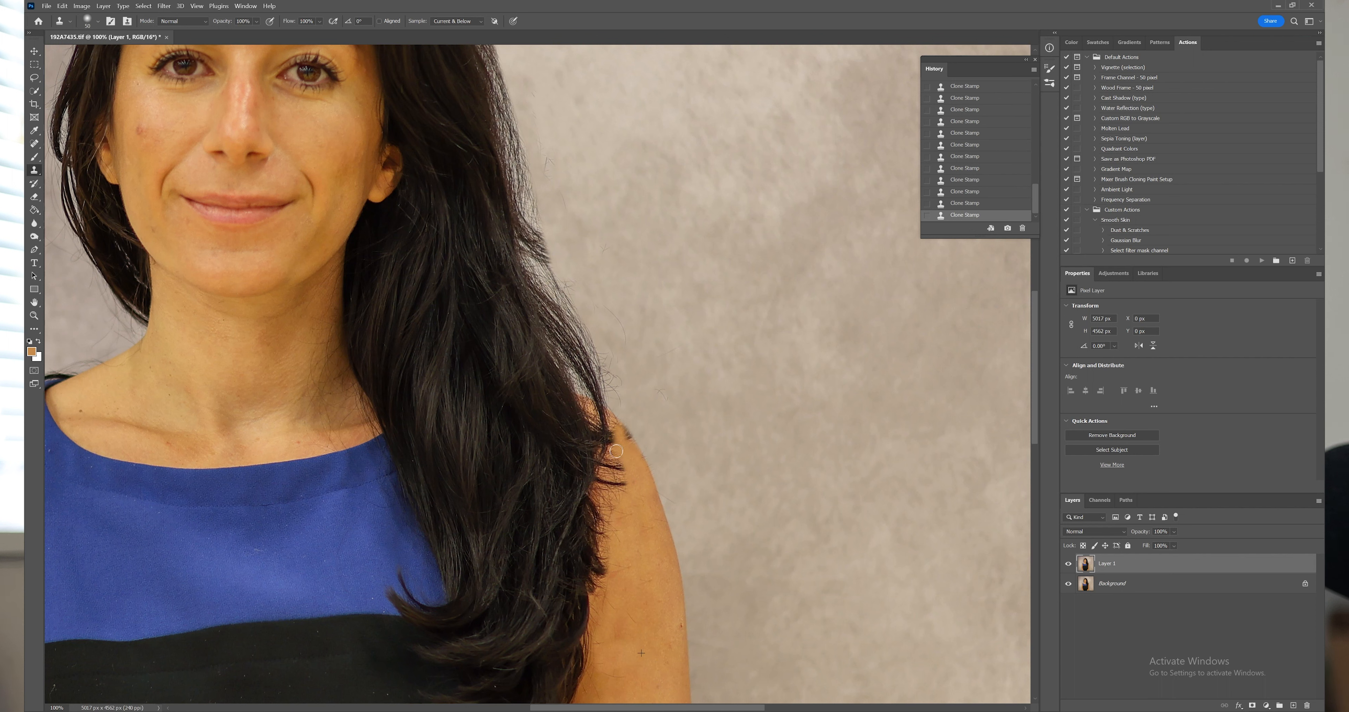
pyautogui.moveTo(616, 451)
pyautogui.mouseDown()
pyautogui.moveTo(616, 535)
pyautogui.moveTo(609, 440)
pyautogui.moveTo(591, 408)
pyautogui.moveTo(631, 452)
pyautogui.moveTo(632, 468)
pyautogui.moveTo(608, 435)
pyautogui.moveTo(608, 615)
pyautogui.moveTo(610, 585)
pyautogui.mouseUp()
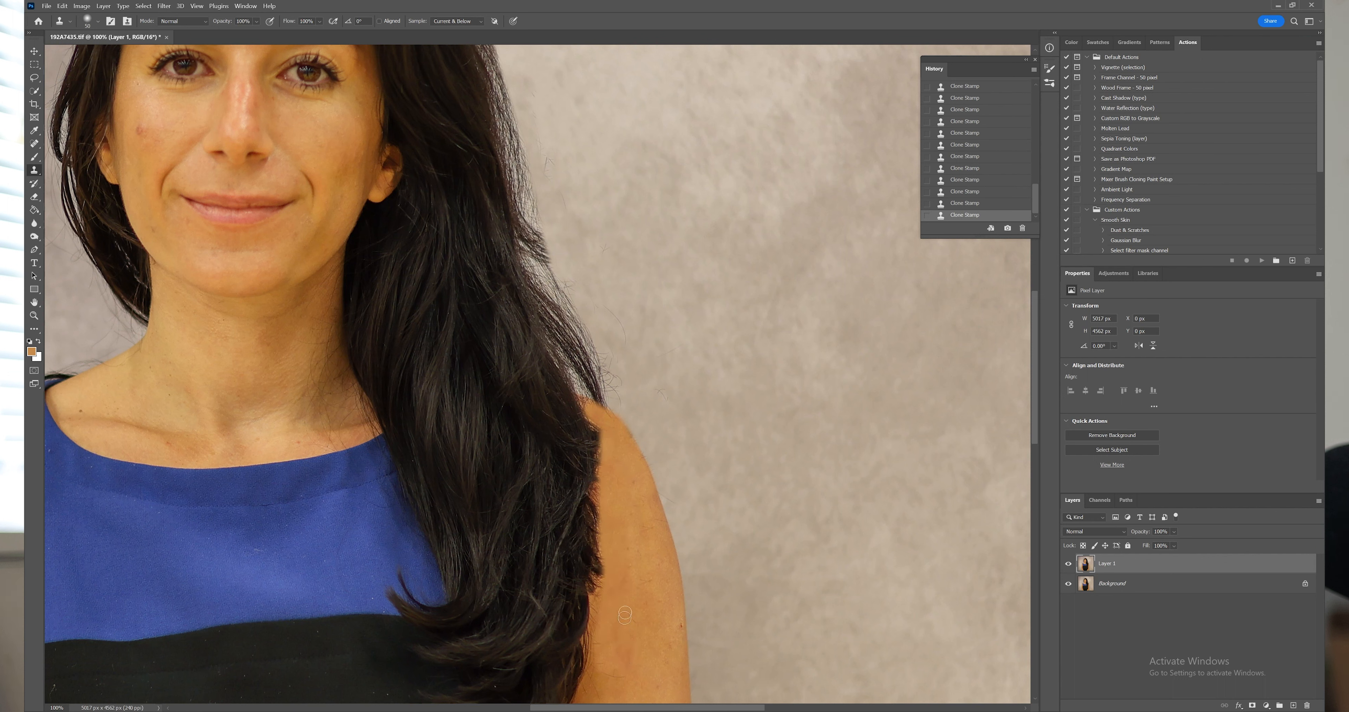
pyautogui.moveTo(592, 649)
pyautogui.mouseDown()
pyautogui.moveTo(609, 521)
pyautogui.moveTo(598, 417)
pyautogui.mouseUp()
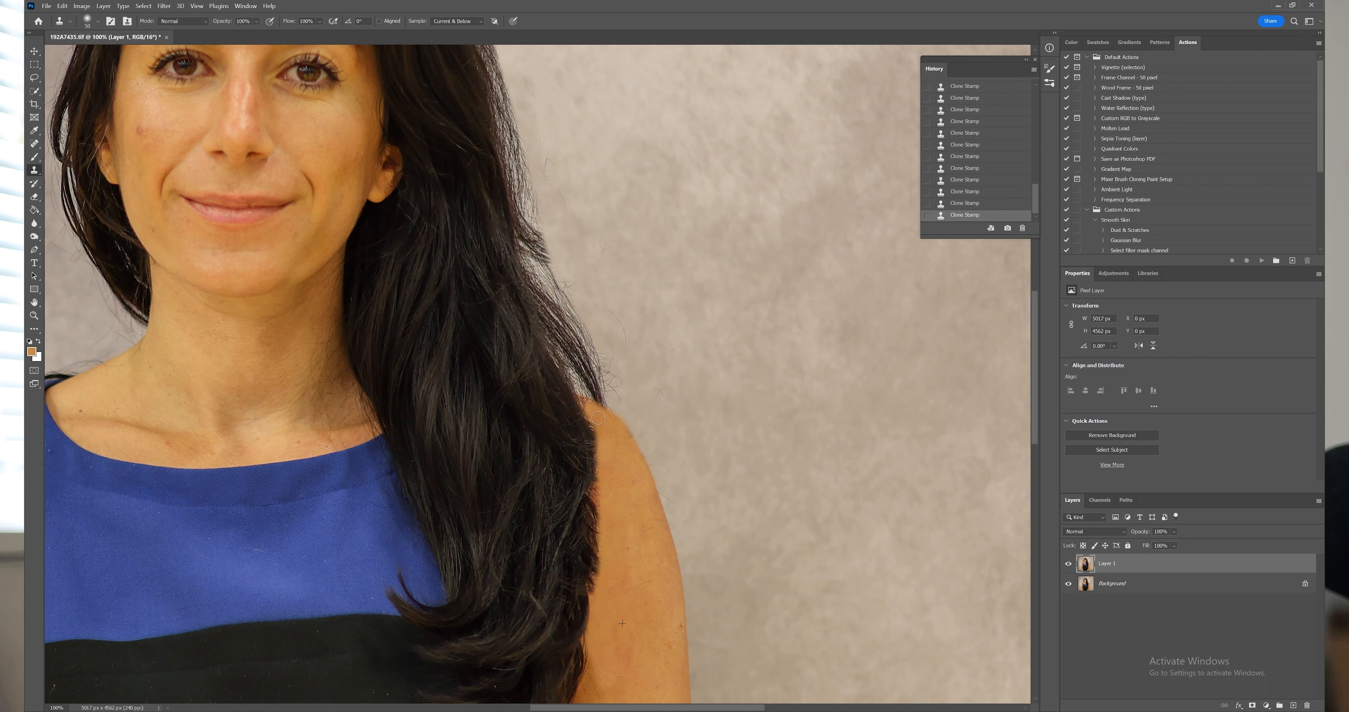
# Enlarge the clone brush and clone sampled backdrop over the wispy strands along the long hair above the shoulder.
pyautogui.click(713, 351)
pyautogui.press(']')
pyautogui.press(']')
pyautogui.press(']')
pyautogui.press(']')
pyautogui.press(']')
pyautogui.press(']')
pyautogui.press(']')
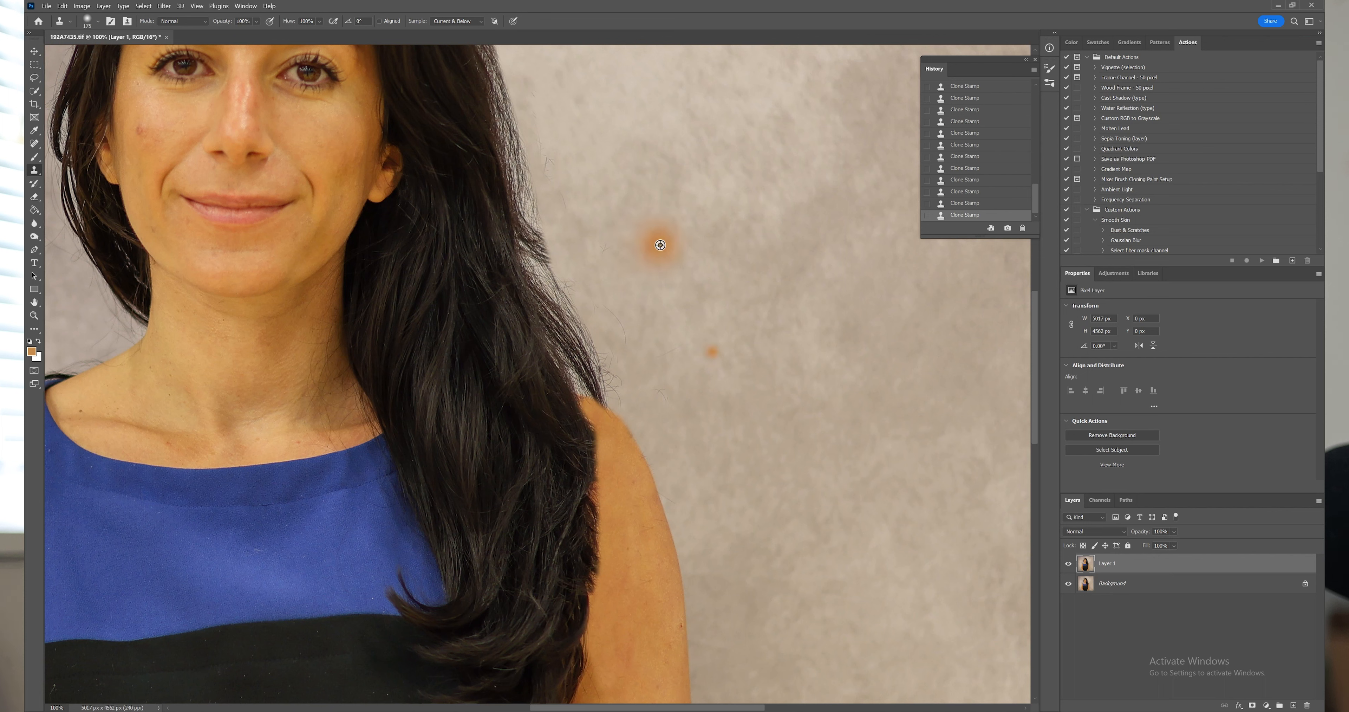
pyautogui.moveTo(568, 246)
pyautogui.mouseDown()
pyautogui.moveTo(601, 365)
pyautogui.moveTo(623, 377)
pyautogui.moveTo(601, 375)
pyautogui.moveTo(667, 436)
pyautogui.moveTo(698, 430)
pyautogui.moveTo(707, 351)
pyautogui.mouseUp()
pyautogui.click(595, 346)
pyautogui.moveTo(594, 219); pyautogui.dragTo(699, 421)
pyautogui.keyDown('alt'); pyautogui.click(698, 421); pyautogui.keyUp('alt')
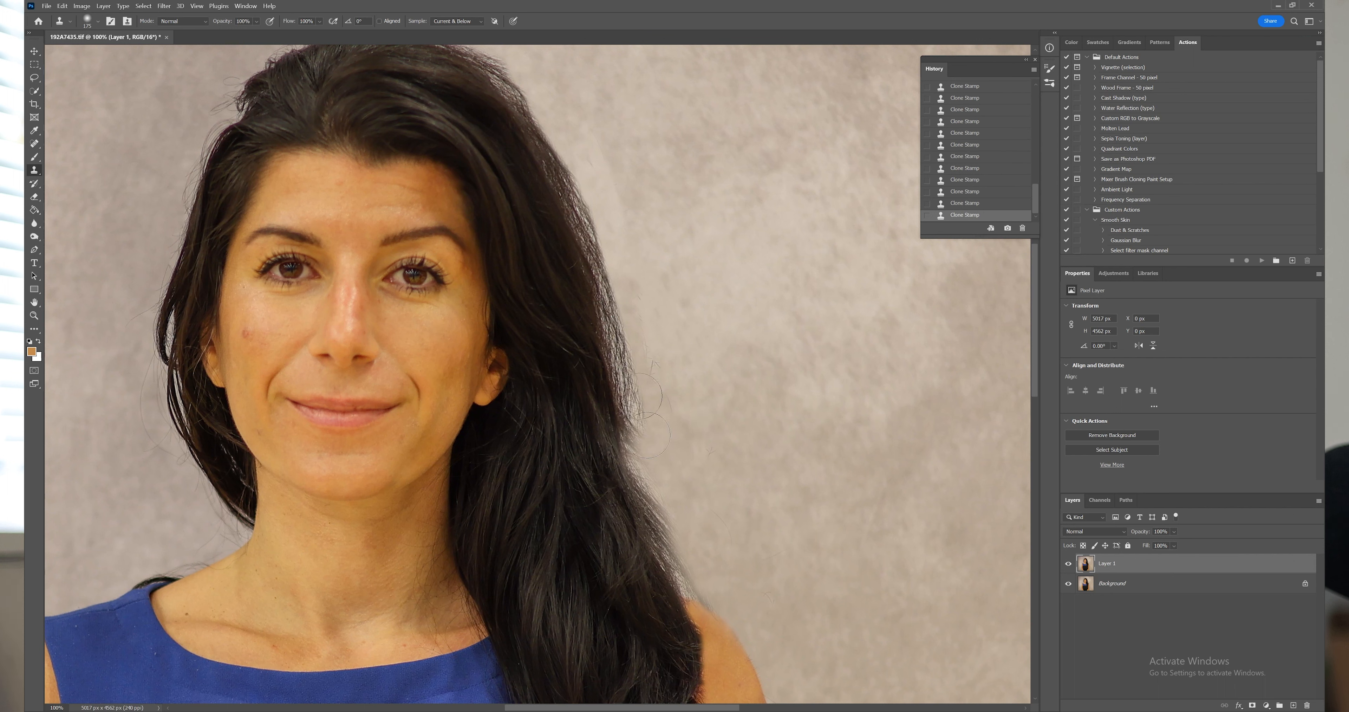
# Clone sampled backdrop over the flyaways beside the long hair at face height and around the opposite side of the crown.
pyautogui.keyDown('alt'); pyautogui.click(754, 346); pyautogui.keyUp('alt')
pyautogui.moveTo(630, 416)
pyautogui.mouseDown()
pyautogui.moveTo(641, 428)
pyautogui.moveTo(637, 349)
pyautogui.moveTo(589, 210)
pyautogui.moveTo(596, 168)
pyautogui.mouseUp()
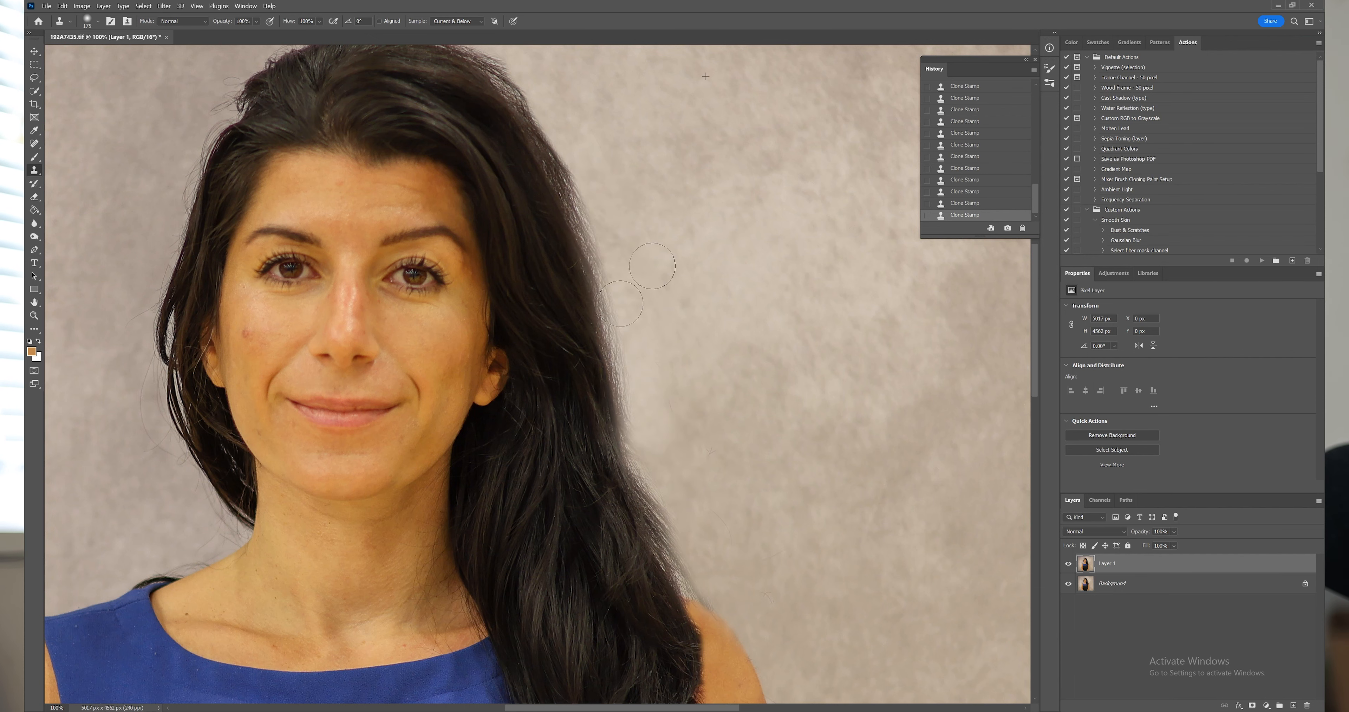
pyautogui.moveTo(509, 262); pyautogui.dragTo(690, 433)
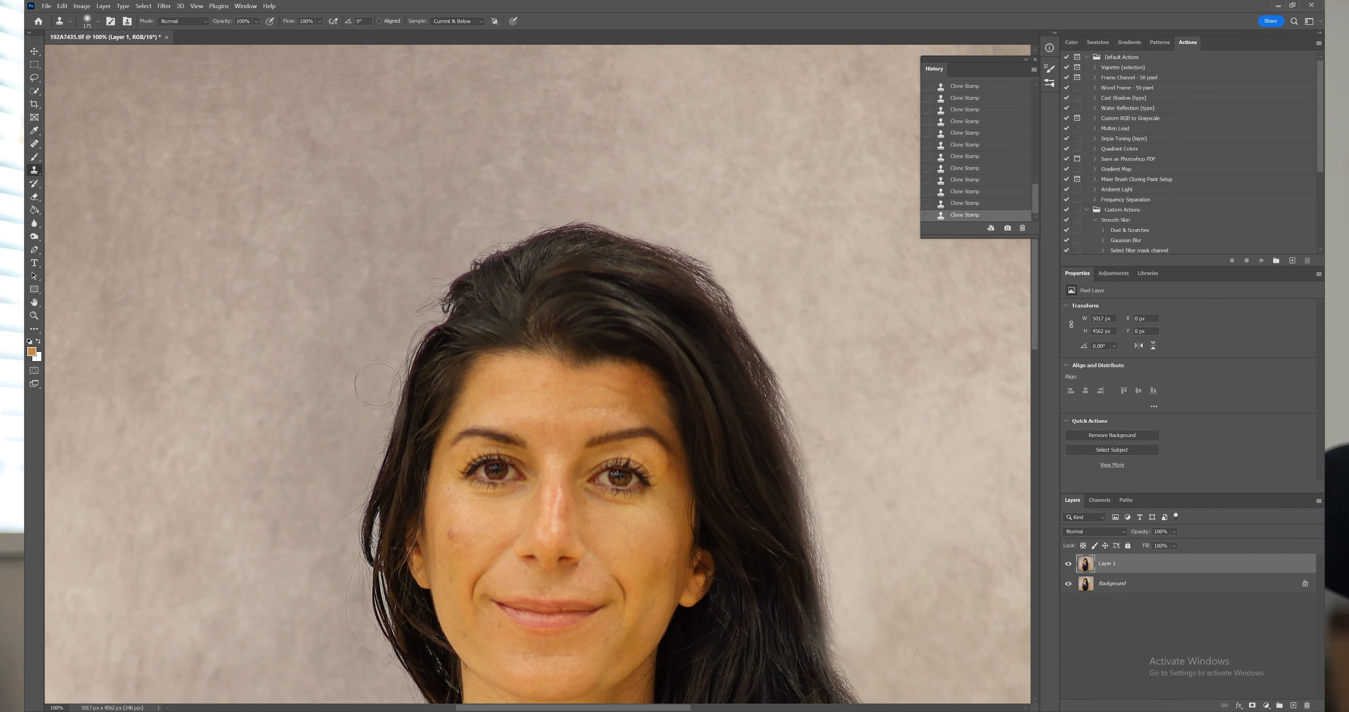
pyautogui.moveTo(377, 385)
pyautogui.mouseDown()
pyautogui.moveTo(433, 327)
pyautogui.moveTo(444, 247)
pyautogui.moveTo(487, 261)
pyautogui.moveTo(581, 226)
pyautogui.mouseUp()
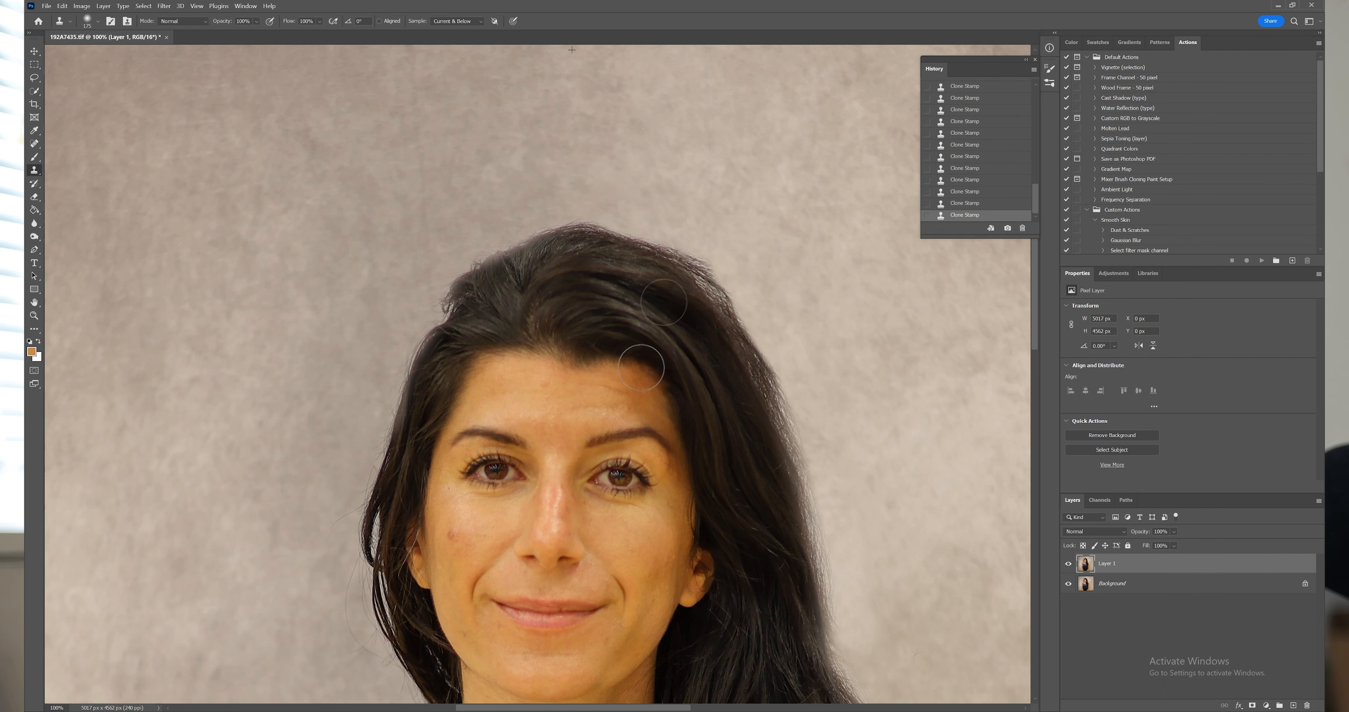
# Clone backdrop along the outer edge of the long hair, from just above the shoulder up to the crown.
pyautogui.moveTo(641, 368); pyautogui.dragTo(512, 220)
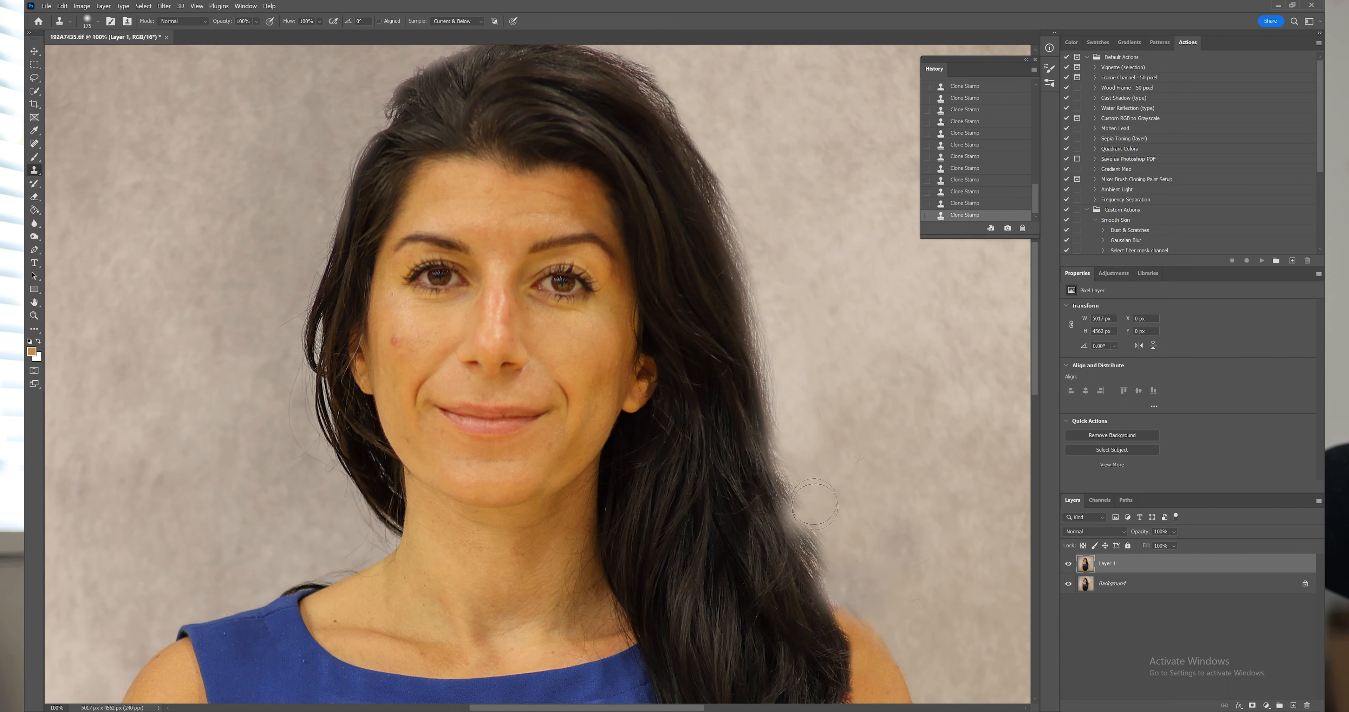
pyautogui.moveTo(815, 504)
pyautogui.mouseDown()
pyautogui.moveTo(822, 570)
pyautogui.moveTo(890, 581)
pyautogui.moveTo(866, 592)
pyautogui.mouseUp()
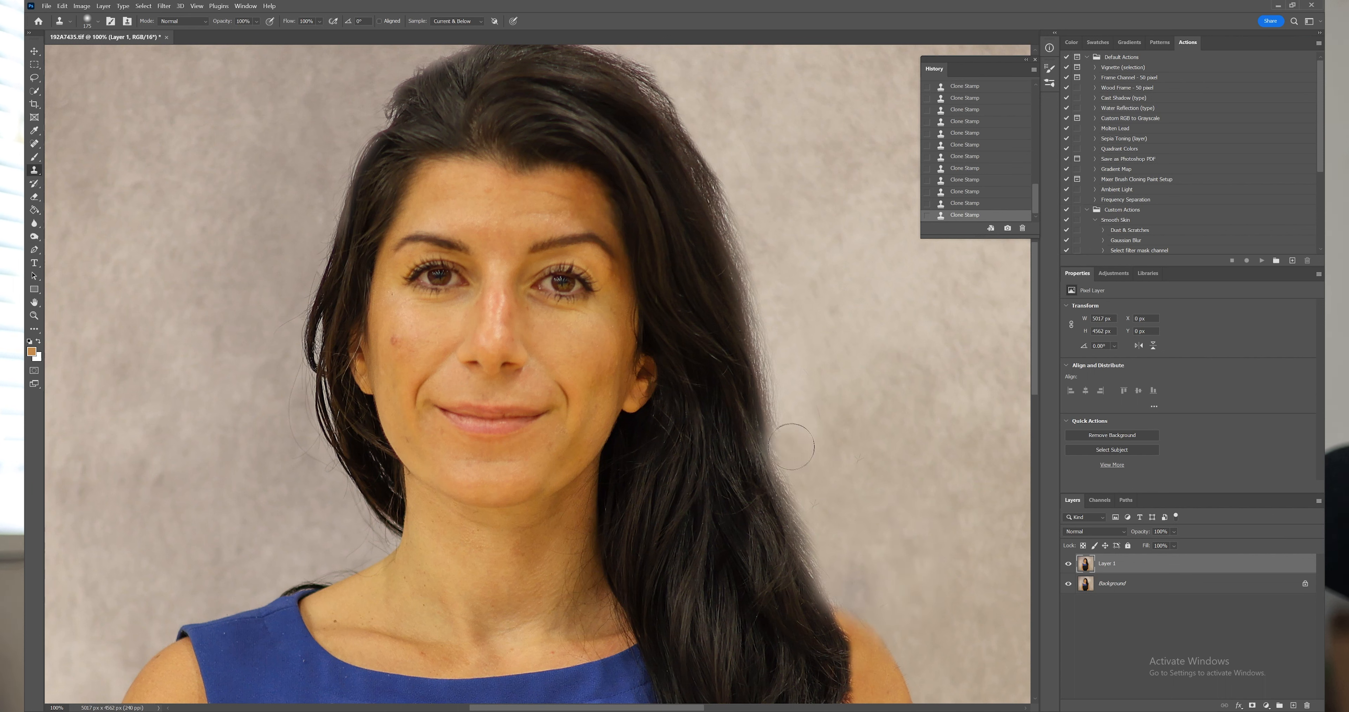
pyautogui.moveTo(796, 439)
pyautogui.mouseDown()
pyautogui.moveTo(761, 283)
pyautogui.moveTo(705, 152)
pyautogui.moveTo(706, 95)
pyautogui.mouseUp()
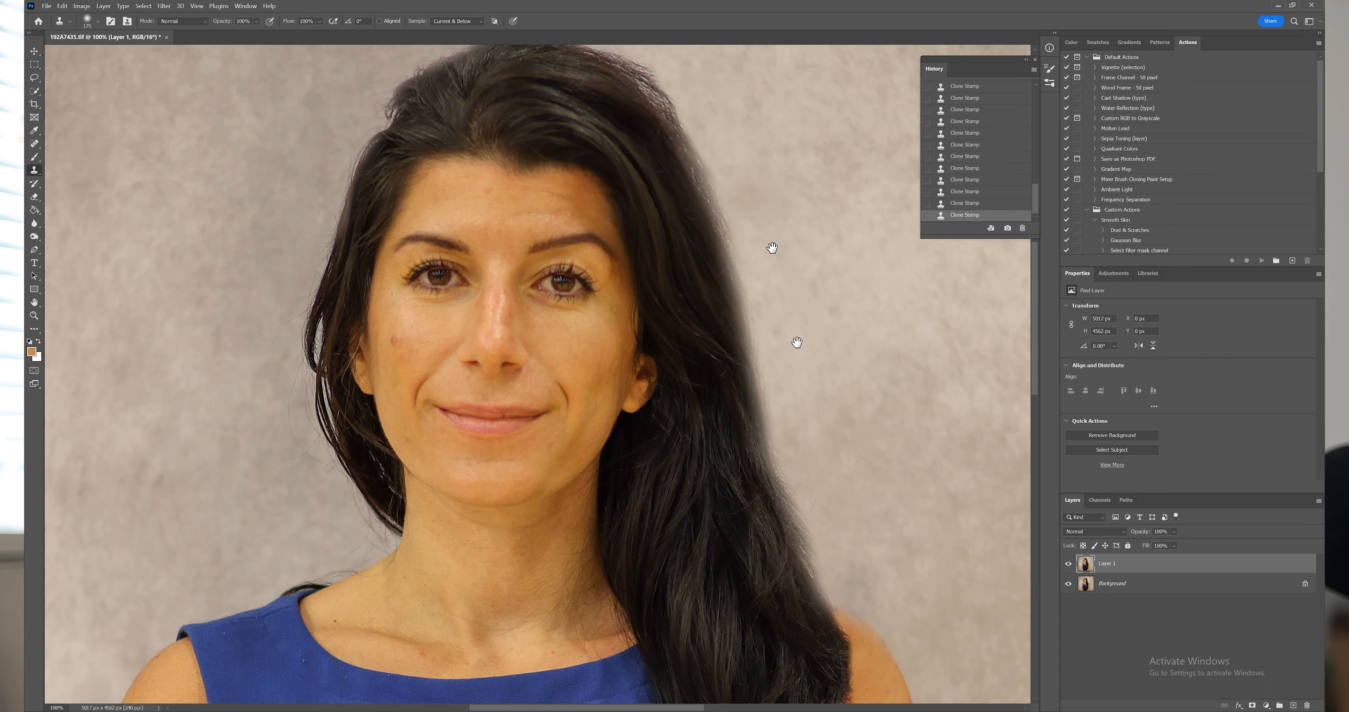
# Clone backdrop over the frizz around the top of the head, undoing the first stroke and covering the dark smear above the crown.
pyautogui.moveTo(772, 247); pyautogui.dragTo(821, 426)
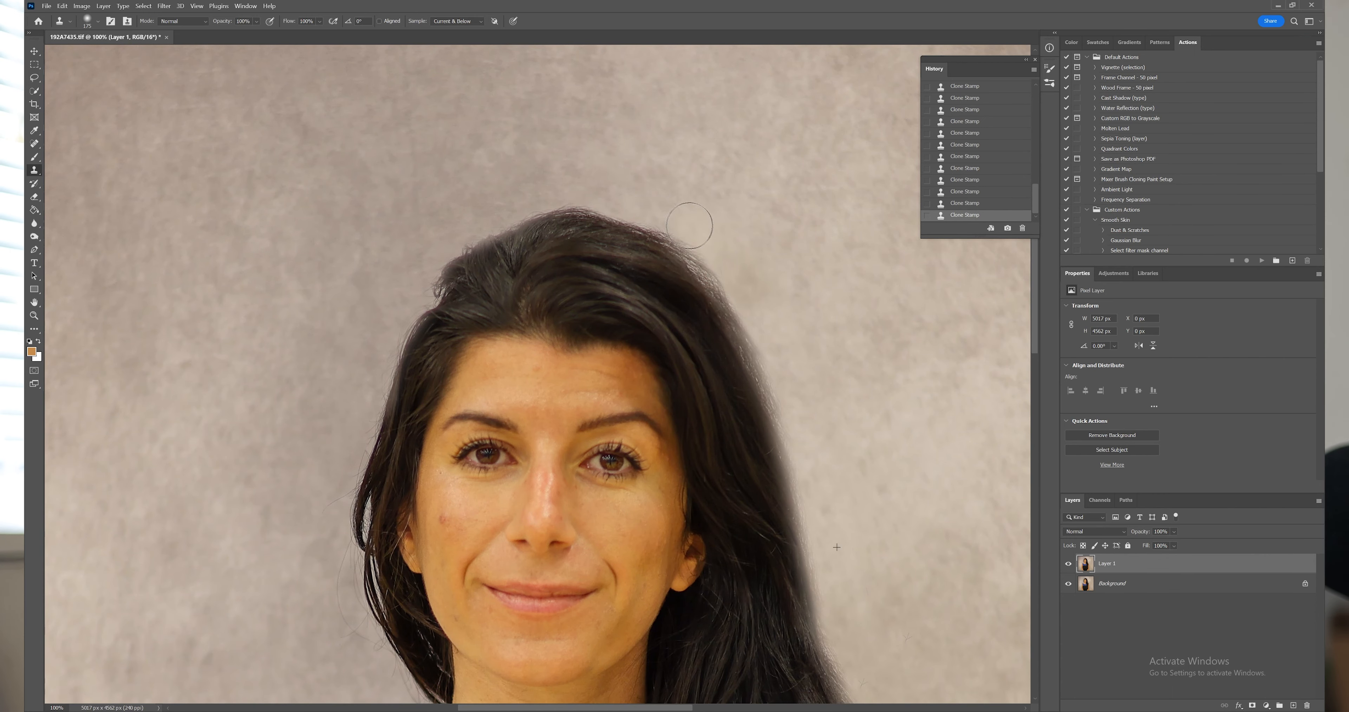
pyautogui.moveTo(689, 226)
pyautogui.mouseDown()
pyautogui.moveTo(623, 177)
pyautogui.moveTo(679, 193)
pyautogui.moveTo(671, 244)
pyautogui.mouseUp()
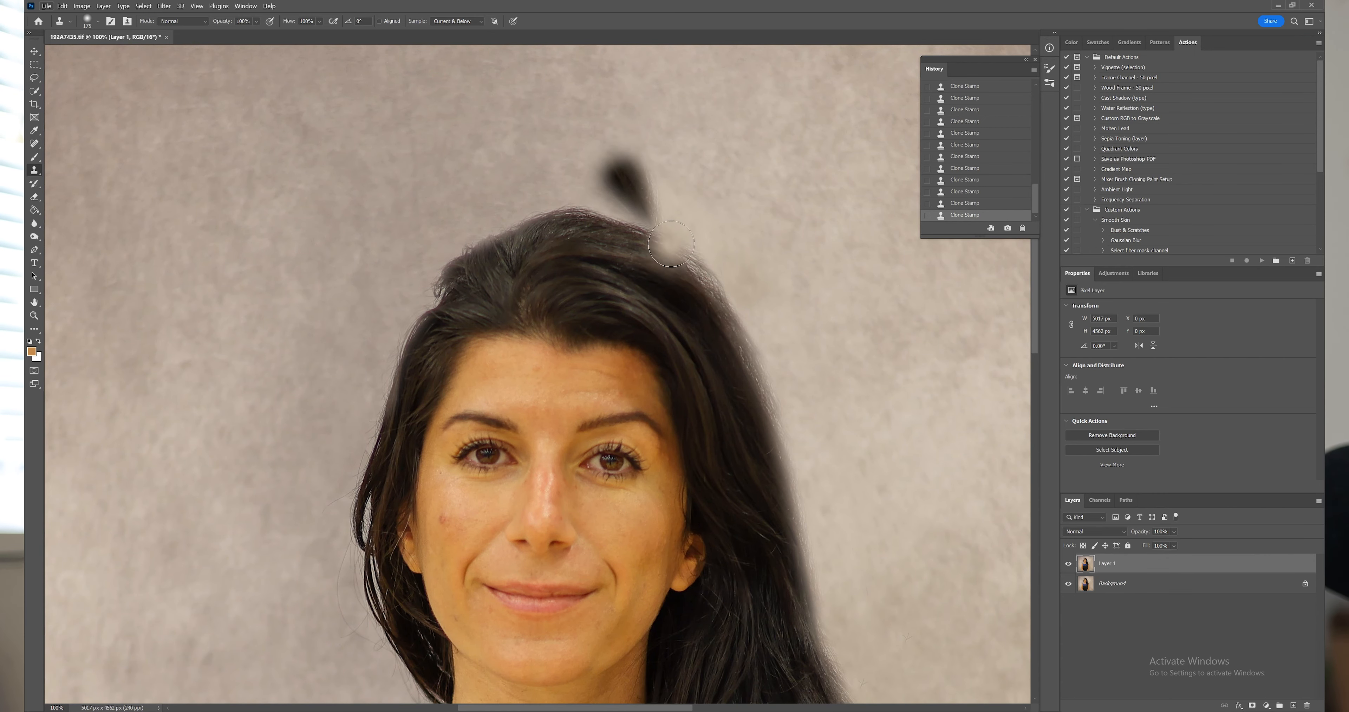
pyautogui.hotkey('ctrl', 'z')
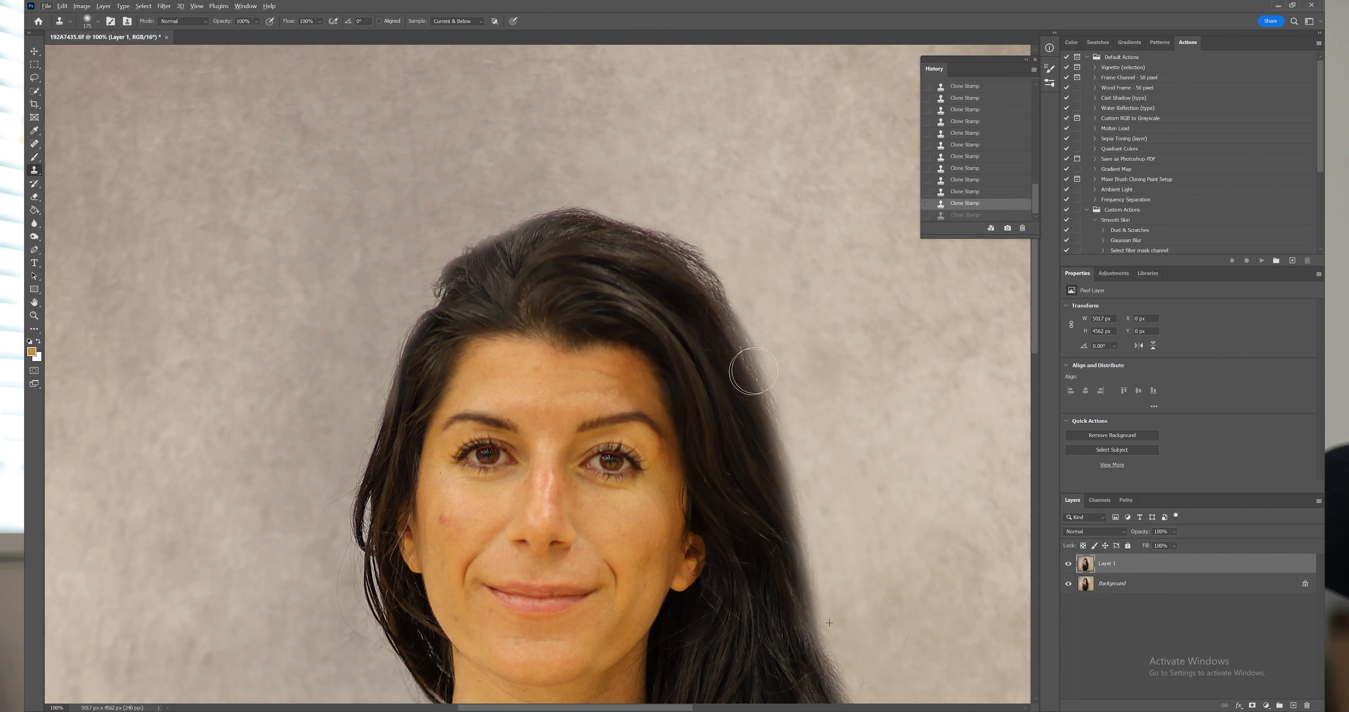
pyautogui.click(753, 371)
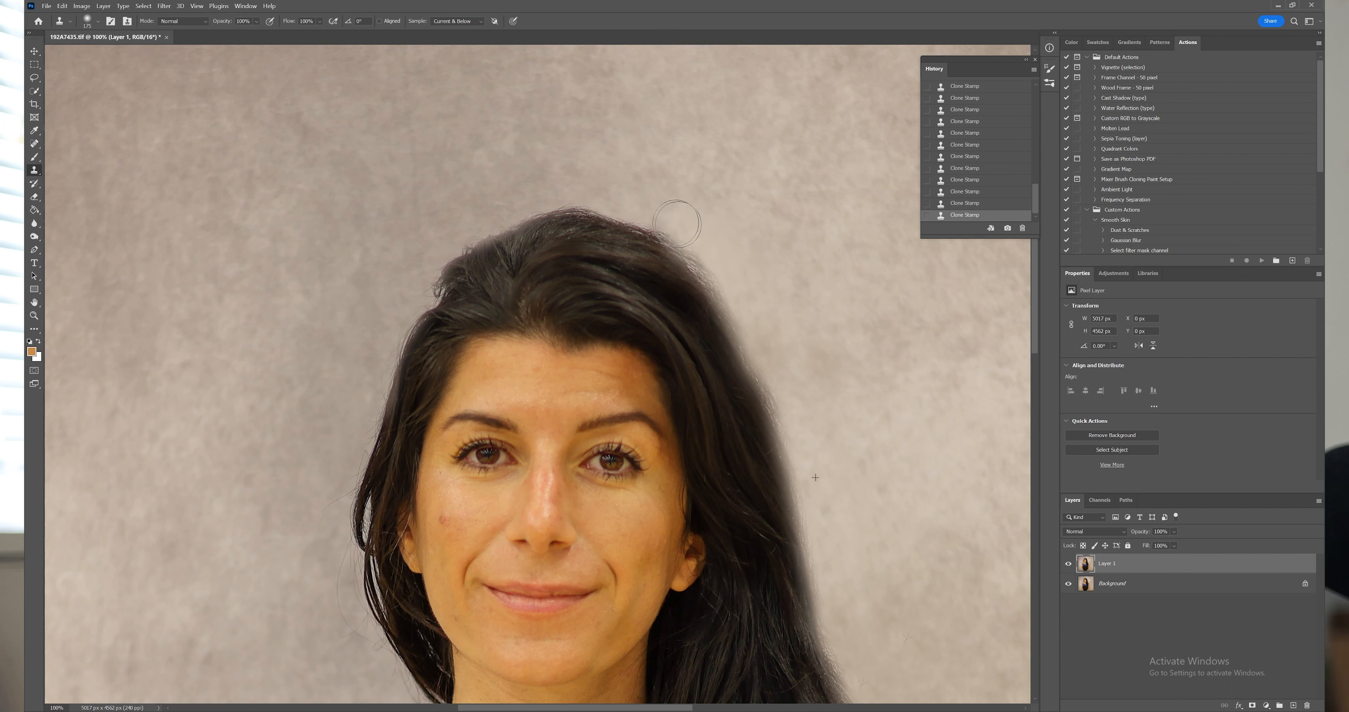
pyautogui.moveTo(677, 223); pyautogui.dragTo(620, 190)
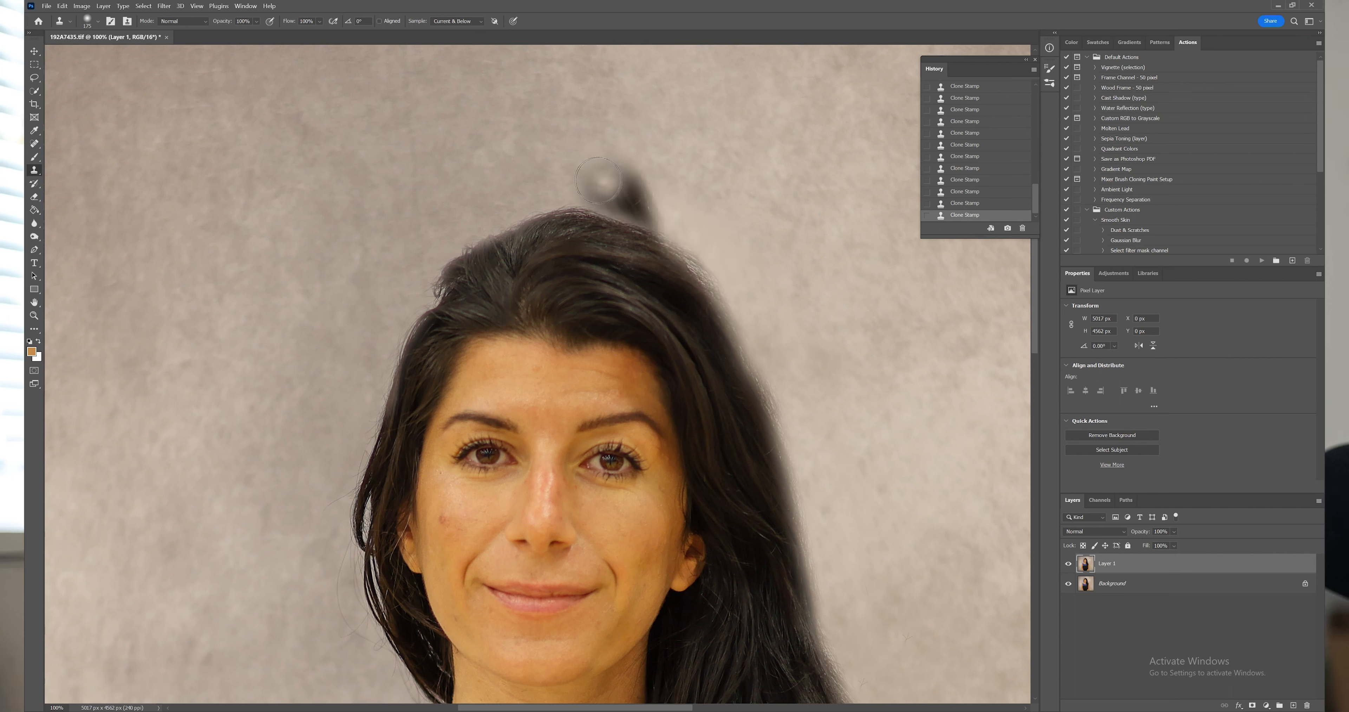
pyautogui.moveTo(633, 191)
pyautogui.mouseDown()
pyautogui.moveTo(587, 182)
pyautogui.moveTo(676, 209)
pyautogui.moveTo(548, 180)
pyautogui.mouseUp()
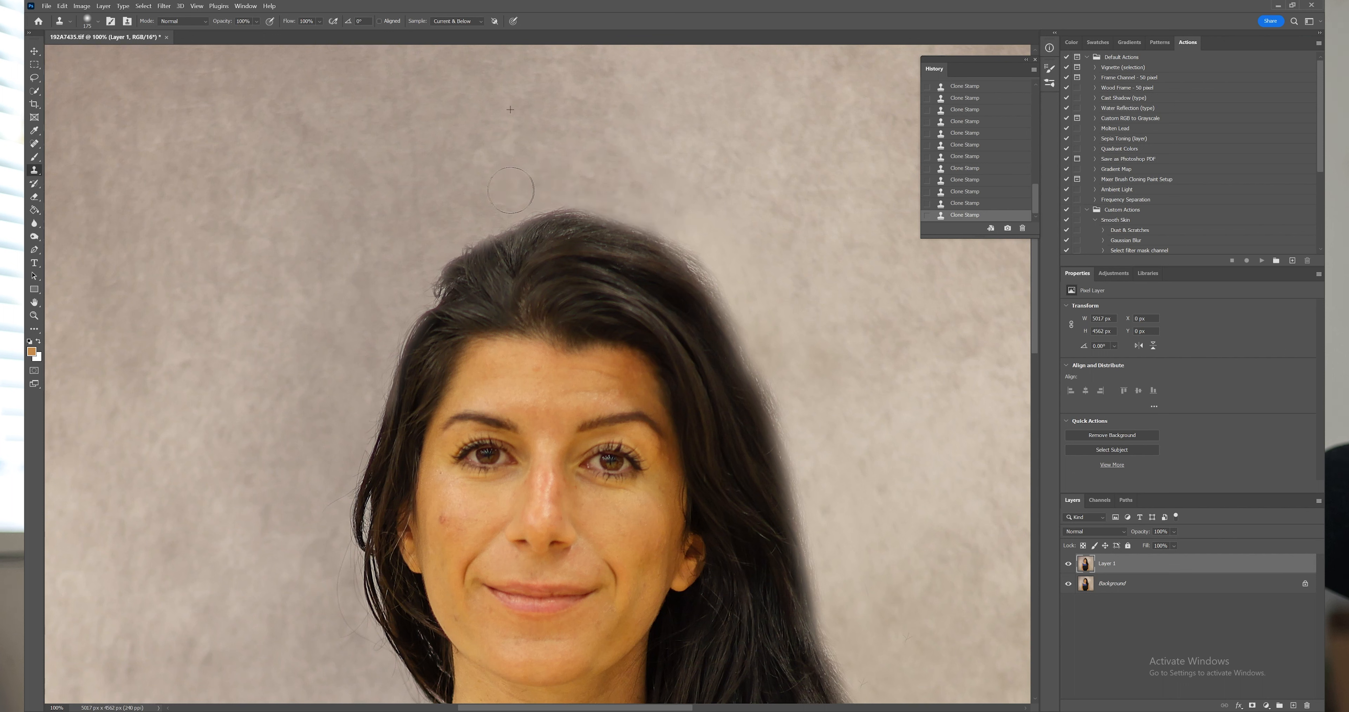
pyautogui.moveTo(440, 241); pyautogui.dragTo(468, 222)
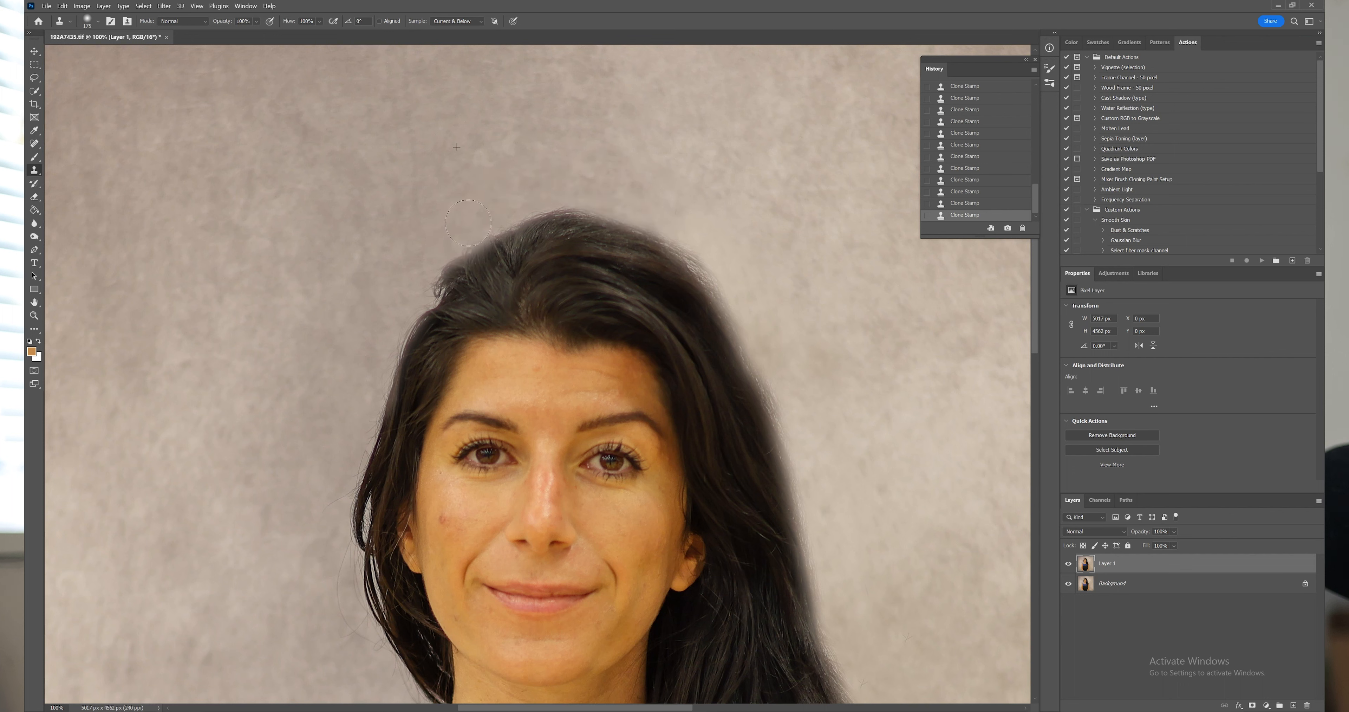
pyautogui.moveTo(405, 274); pyautogui.dragTo(428, 296)
pyautogui.moveTo(545, 222); pyautogui.dragTo(533, 207)
# Compare the retouched portrait with the original by showing only the Background layer and restoring the visibility of Layer 1.
pyautogui.scroll(-1, 532, 207)
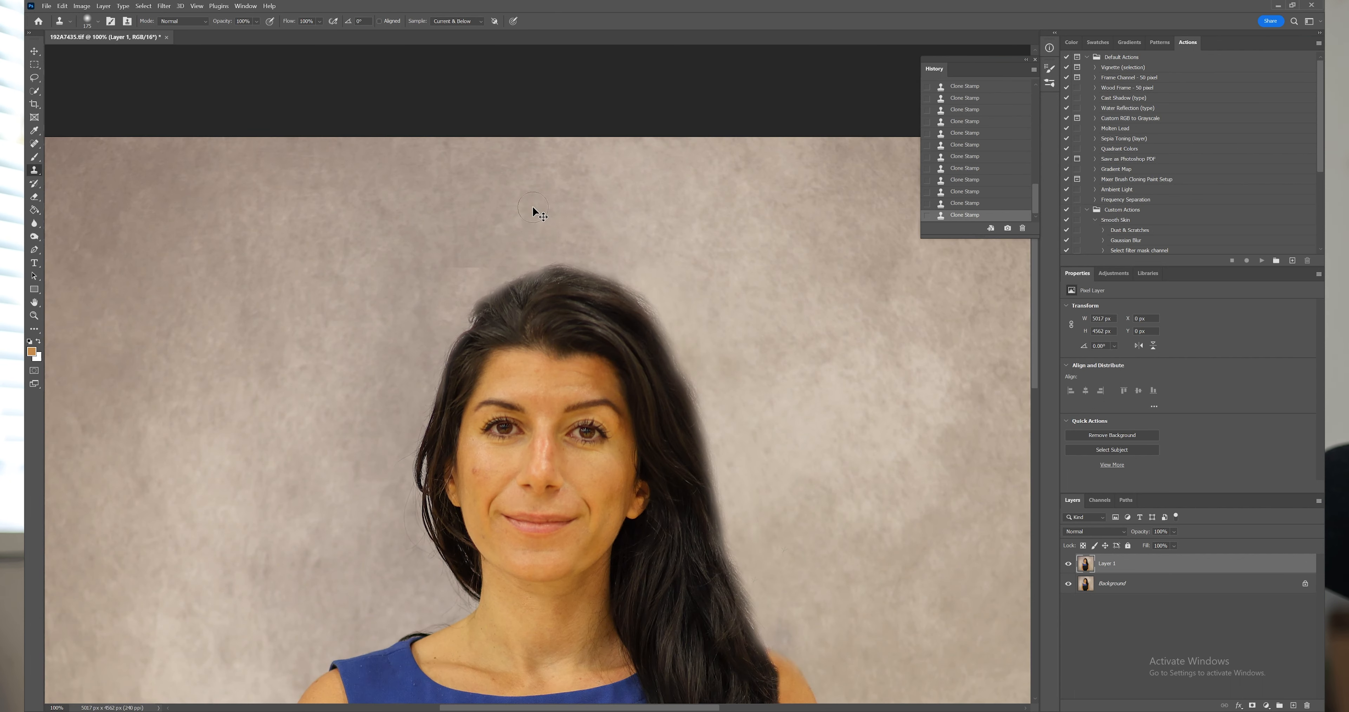
pyautogui.moveTo(508, 434); pyautogui.dragTo(511, 325)
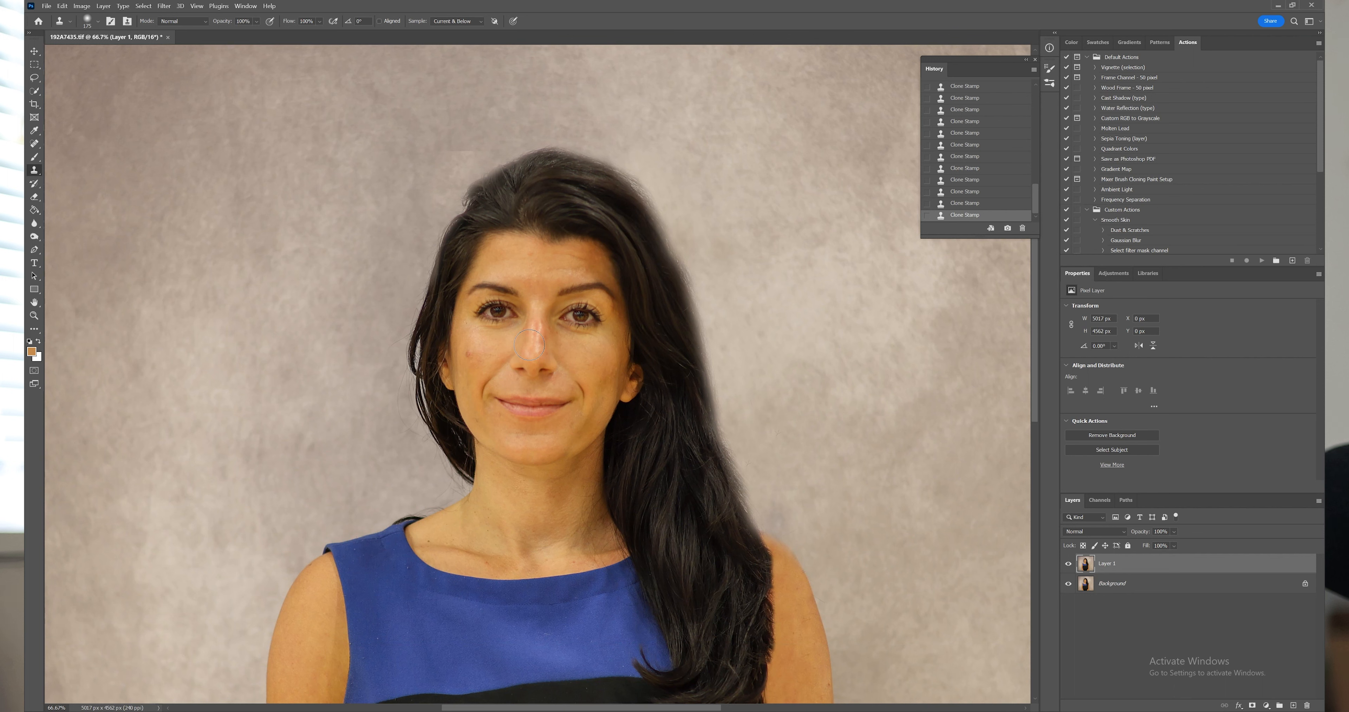
pyautogui.keyDown('alt'); pyautogui.click(1067, 583); pyautogui.keyUp('alt')
pyautogui.keyDown('alt'); pyautogui.click(1067, 584); pyautogui.keyUp('alt')
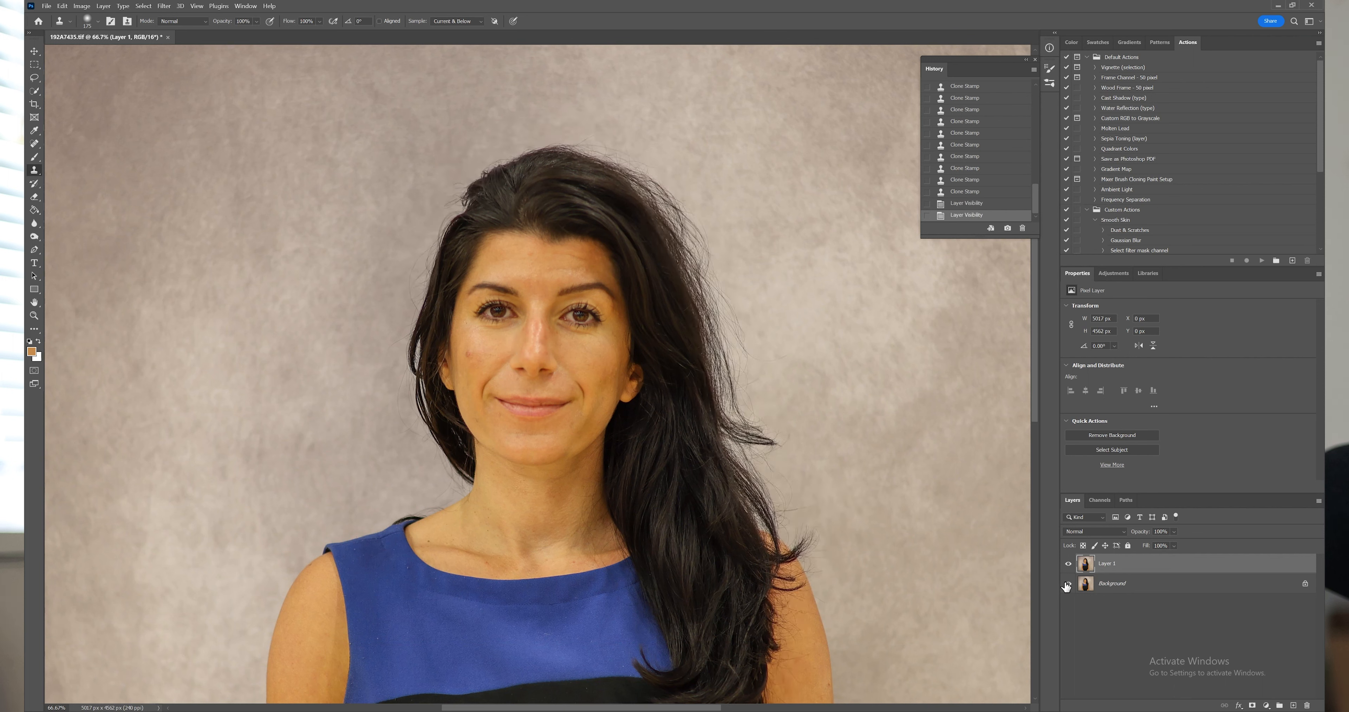
pyautogui.moveTo(780, 450); pyautogui.dragTo(764, 430)
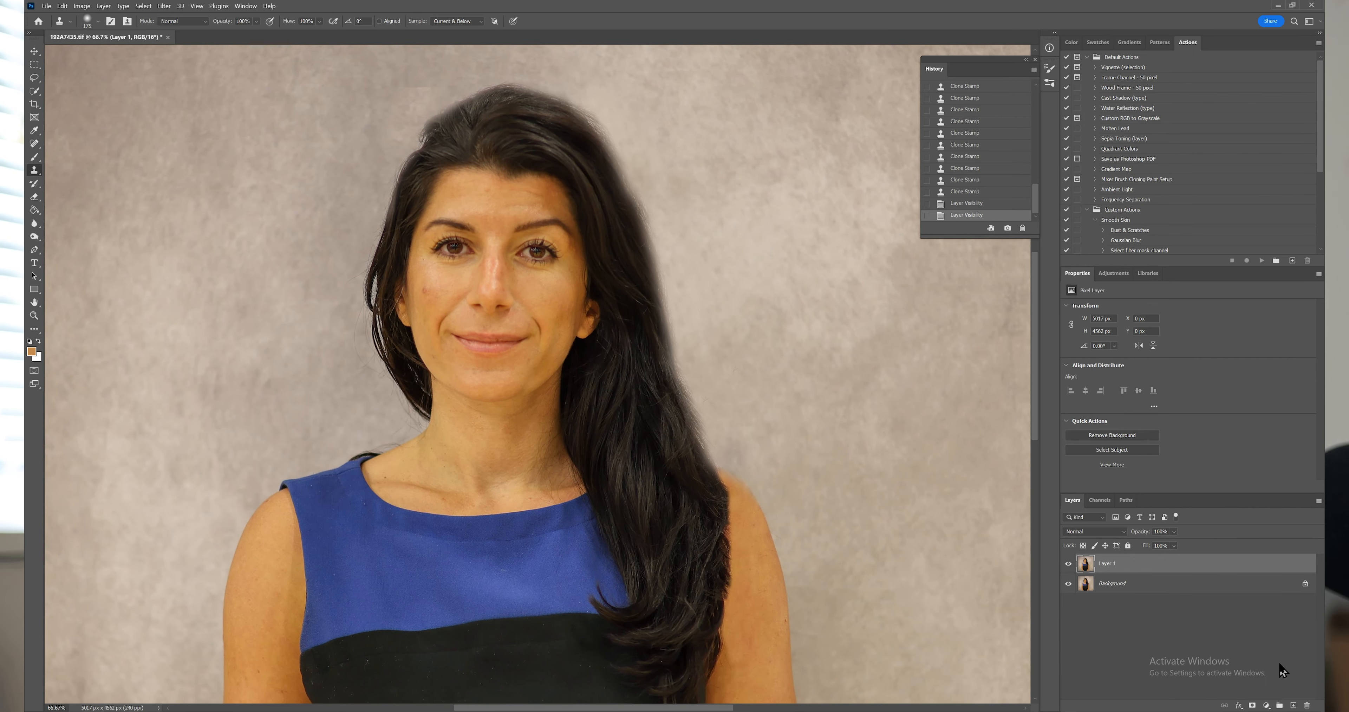
# Add a layer mask to Layer 1 and lower the flow of the Brush tool.
pyautogui.click(1251, 705)
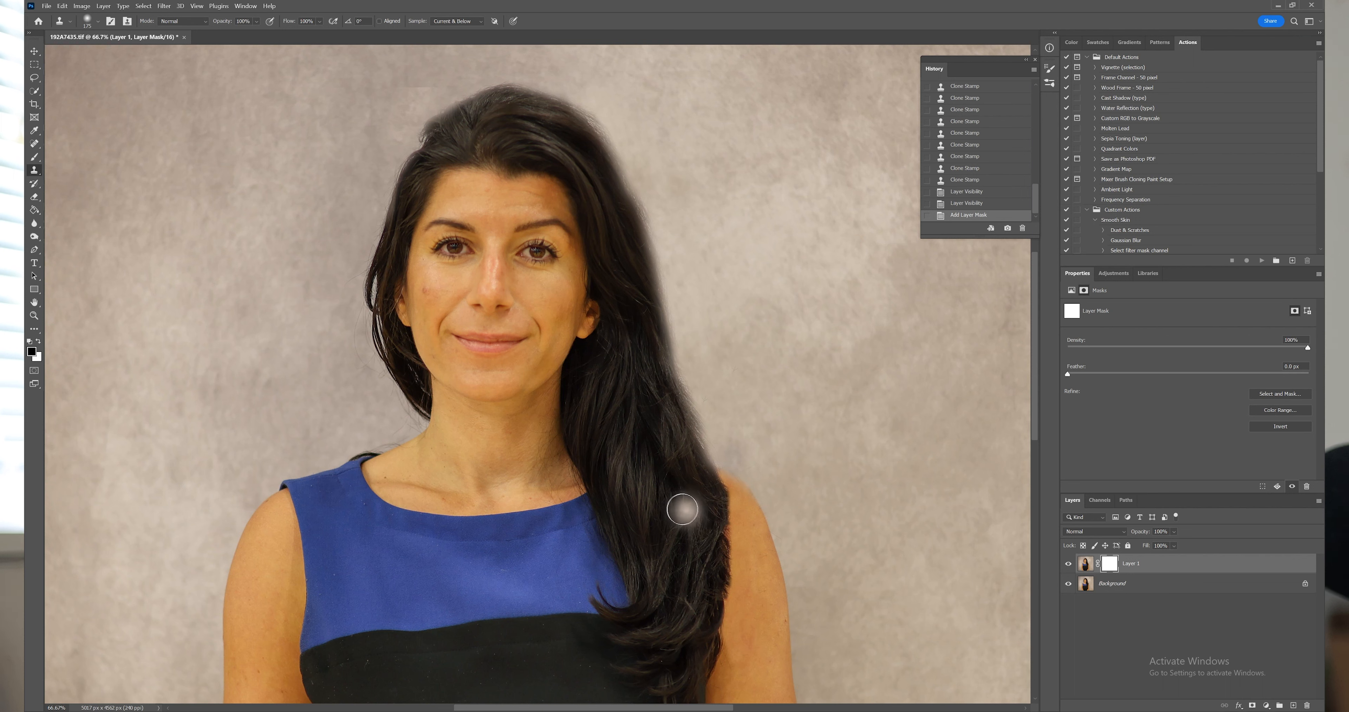
pyautogui.click(34, 156)
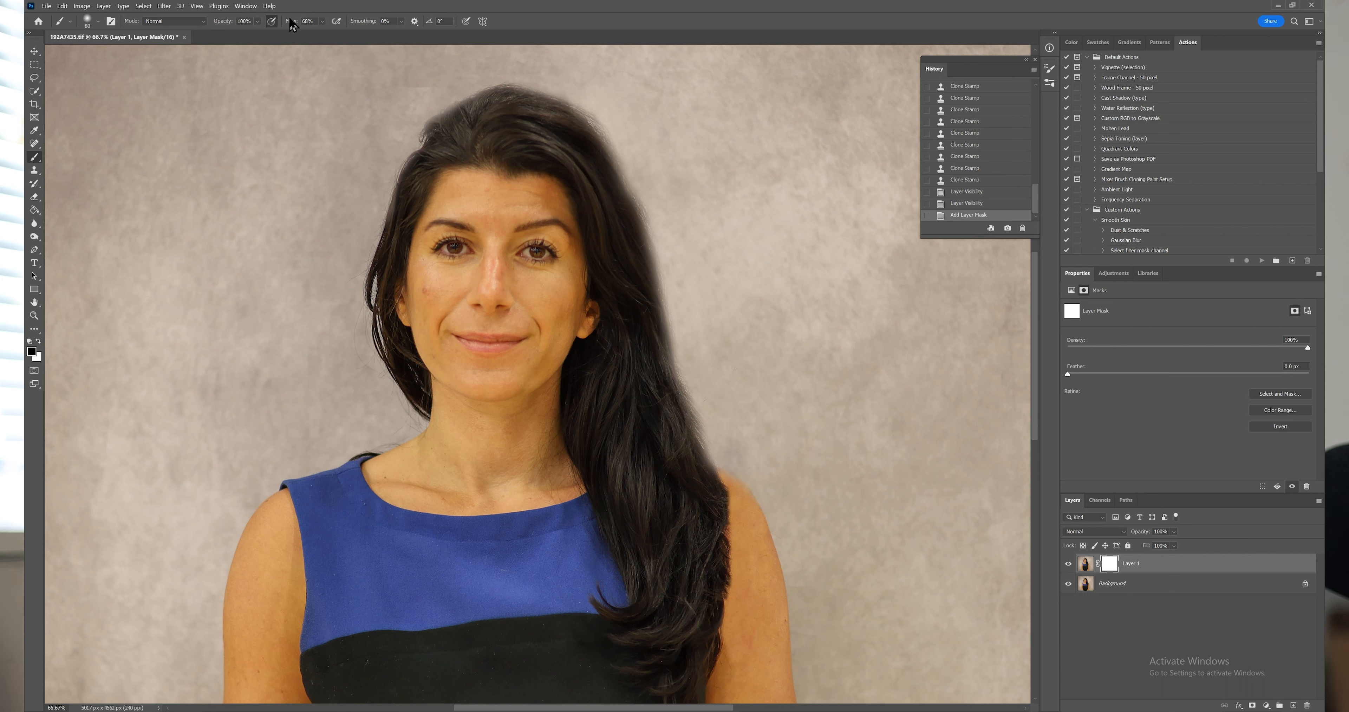
pyautogui.moveTo(292, 22); pyautogui.dragTo(263, 29)
# Paint black on Layer 1's mask along the lower hair and over the shoulder to bring back some original strands.
pyautogui.moveTo(712, 628)
pyautogui.mouseDown()
pyautogui.moveTo(720, 651)
pyautogui.moveTo(730, 615)
pyautogui.moveTo(726, 695)
pyautogui.moveTo(721, 524)
pyautogui.mouseUp()
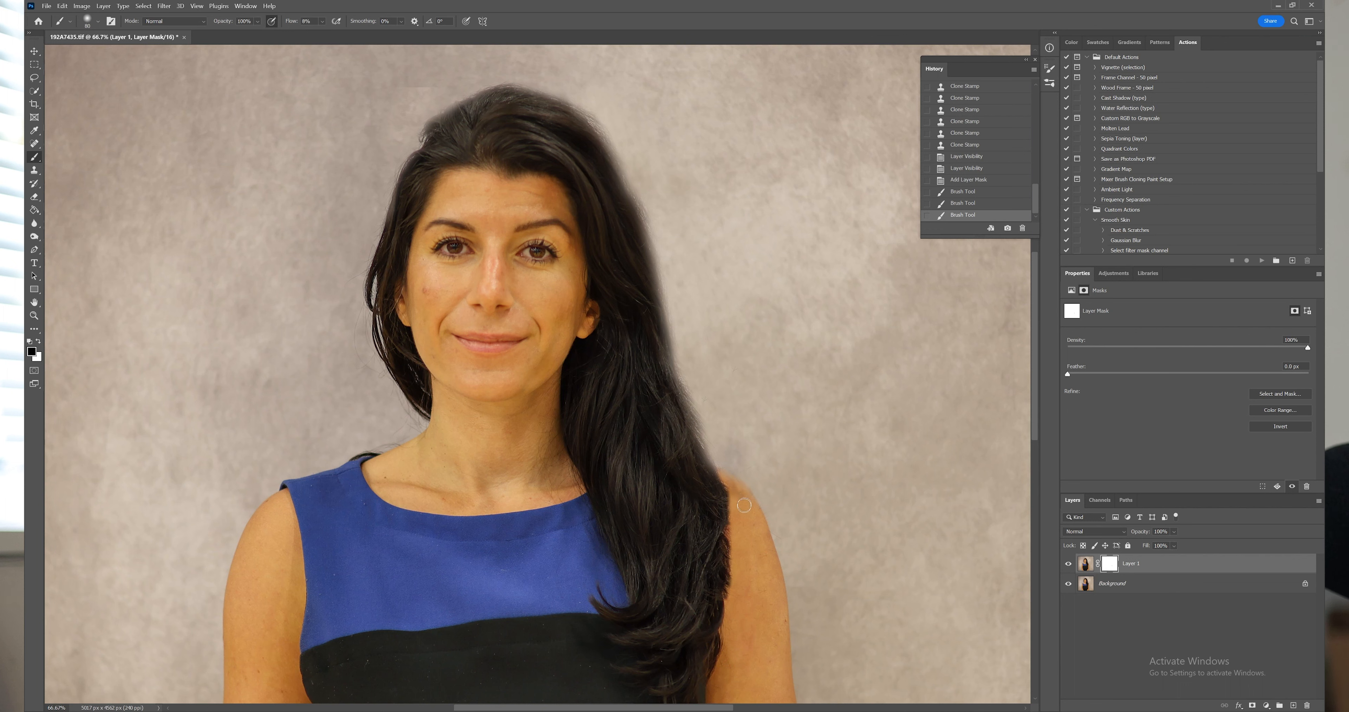
pyautogui.moveTo(744, 505); pyautogui.dragTo(745, 507)
pyautogui.hotkey('ctrl', 'z')
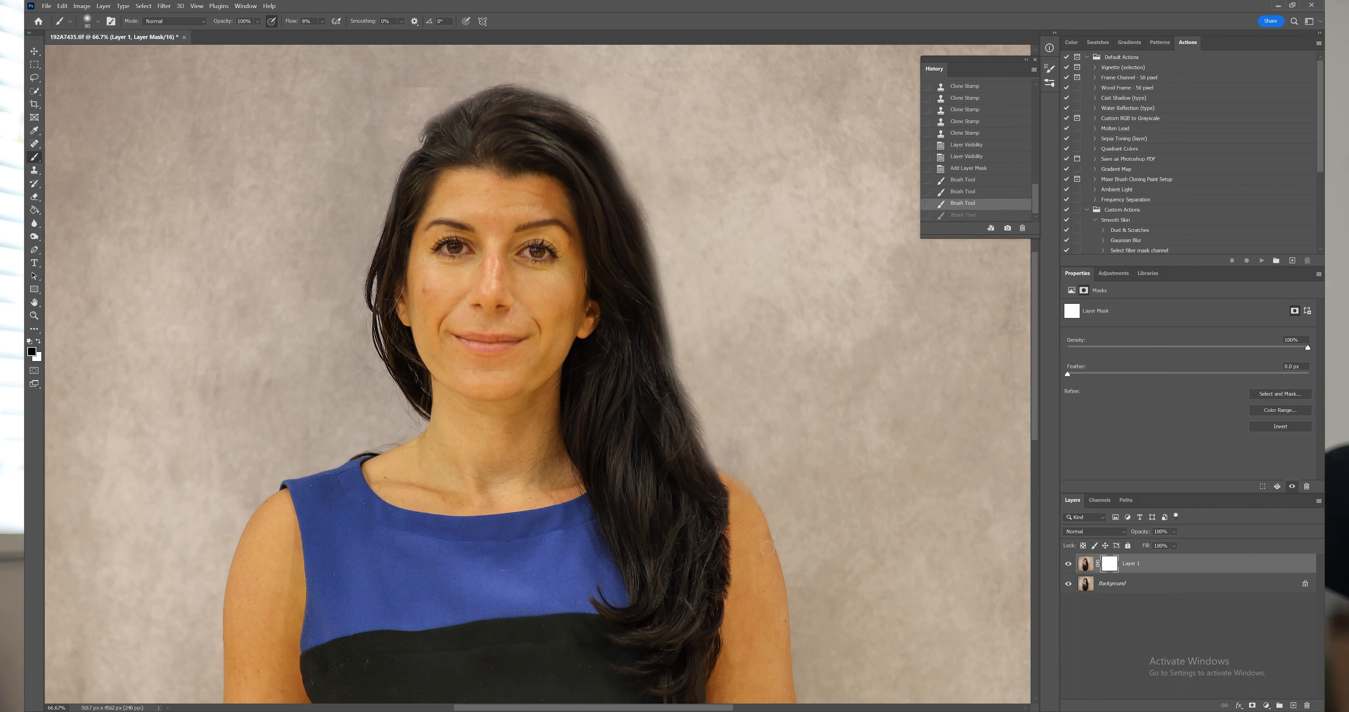
pyautogui.moveTo(766, 547); pyautogui.dragTo(757, 525)
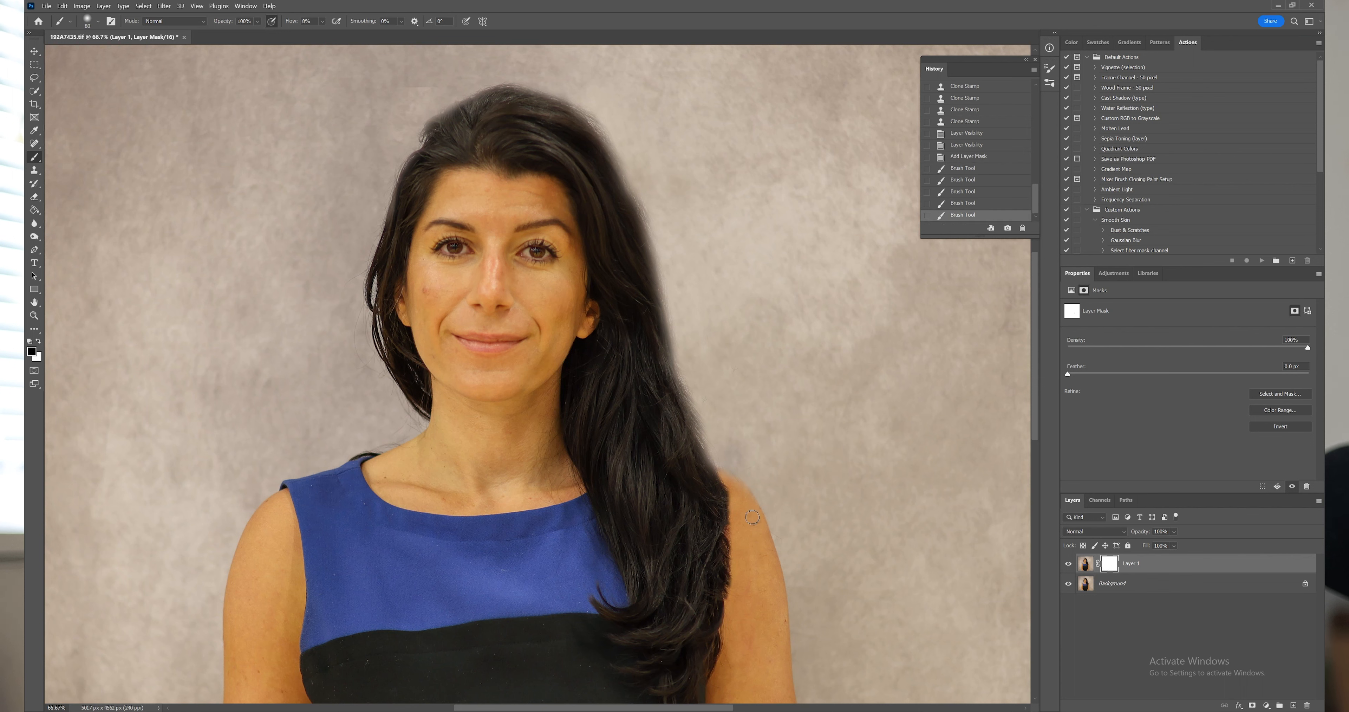
pyautogui.moveTo(750, 513); pyautogui.dragTo(759, 537)
pyautogui.moveTo(728, 478); pyautogui.dragTo(758, 510)
# Add a new empty layer and spot-heal the dark hair remnants on the upper arm.
pyautogui.hotkey('ctrl', '1')
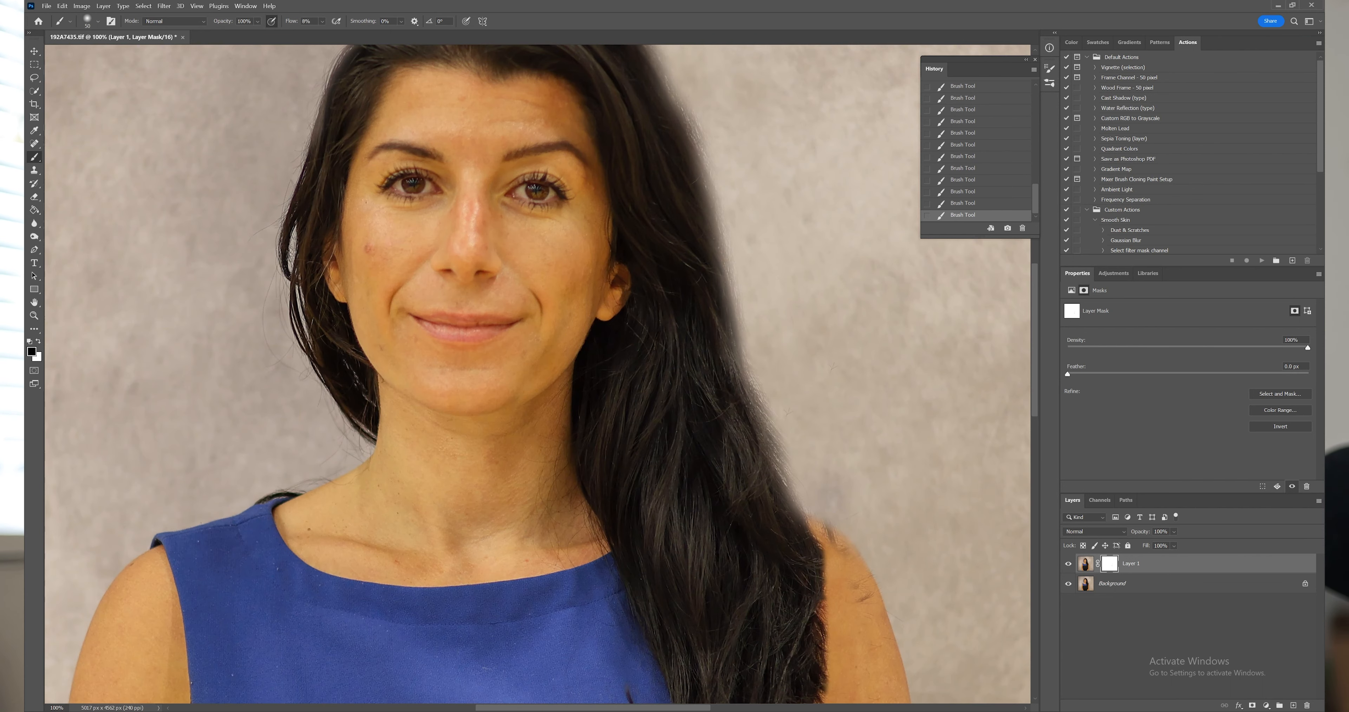
pyautogui.click(1292, 705)
pyautogui.press('j')
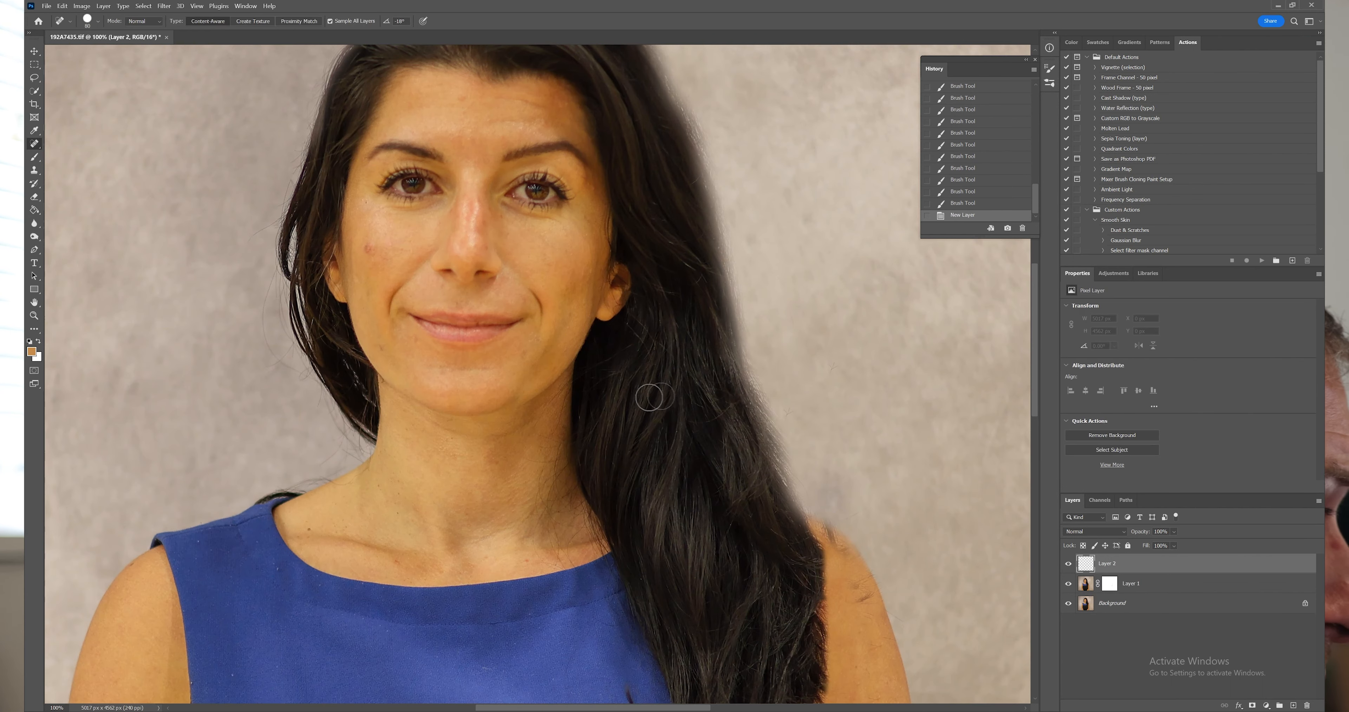
pyautogui.click(859, 597)
pyautogui.click(855, 586)
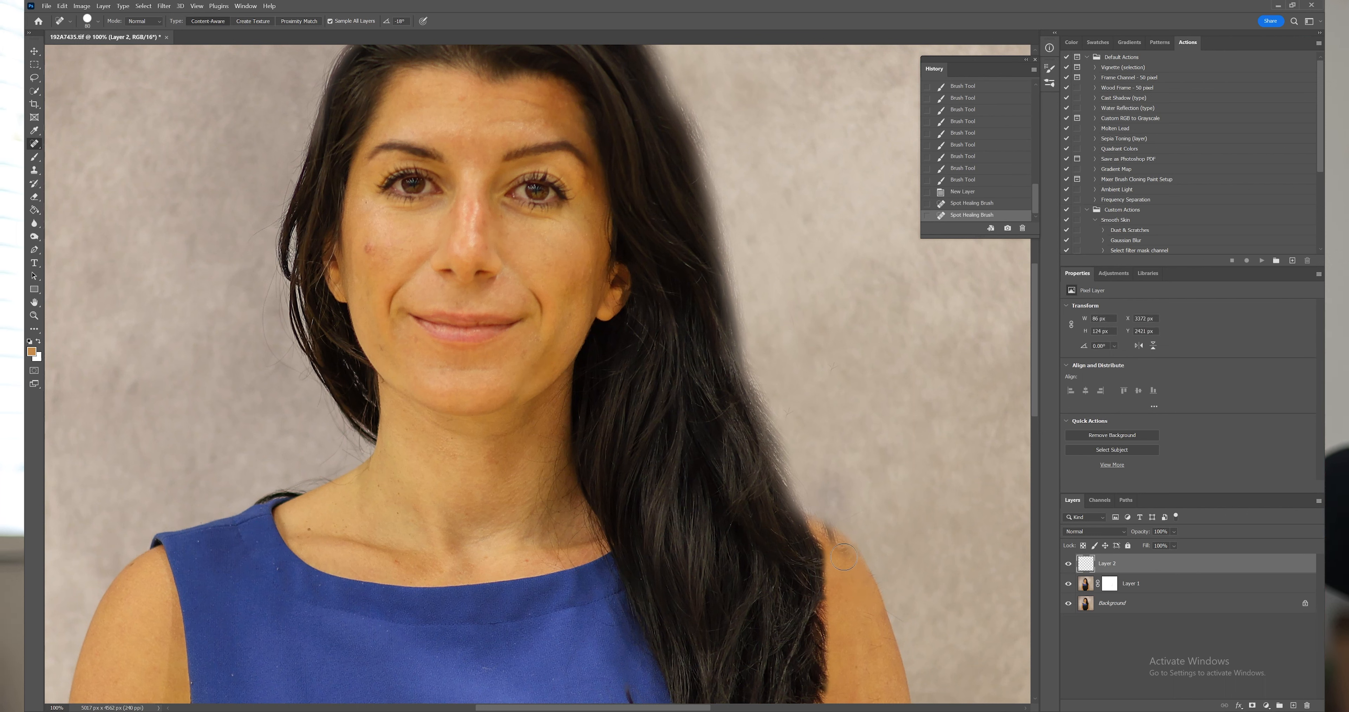
# Shrink the healing brush and spot-heal the remaining stray hair marks on top of the shoulder and beside the hair.
pyautogui.press('[')
pyautogui.press('[')
pyautogui.press('[')
pyautogui.click(826, 533)
pyautogui.click(832, 542)
pyautogui.click(839, 545)
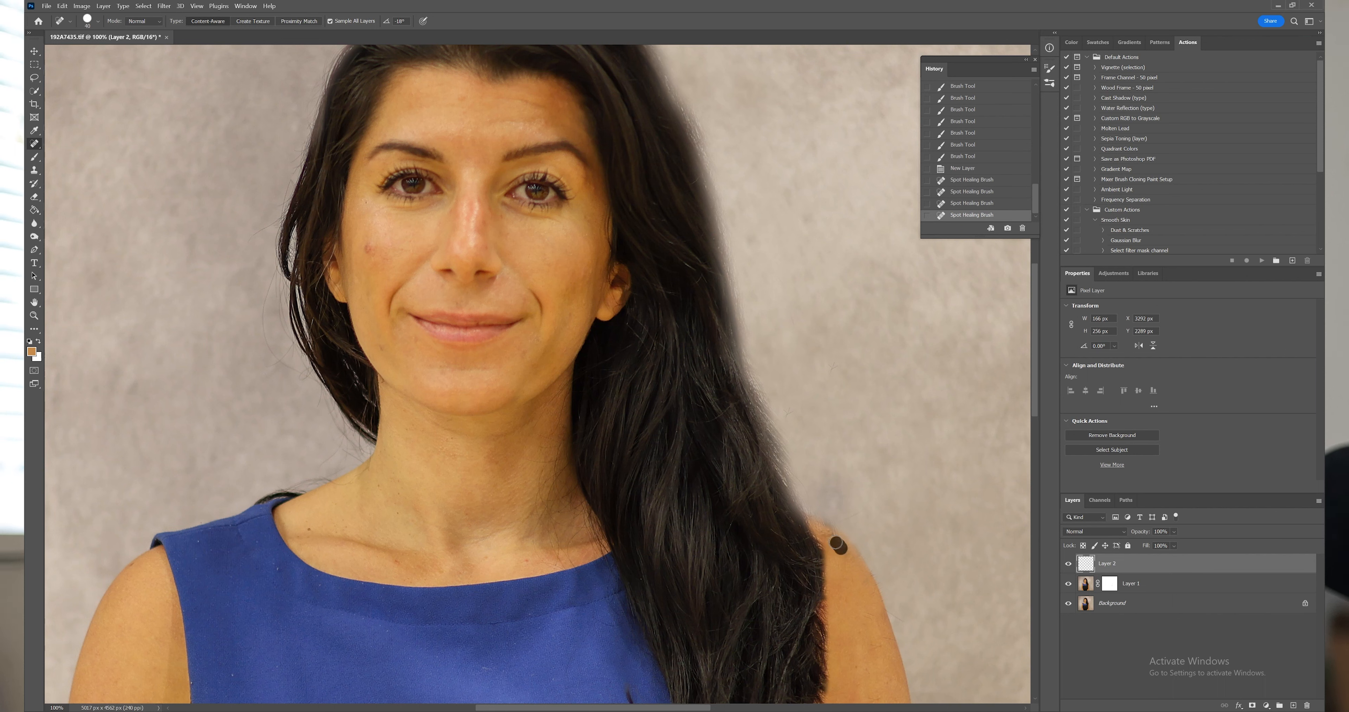
pyautogui.click(828, 534)
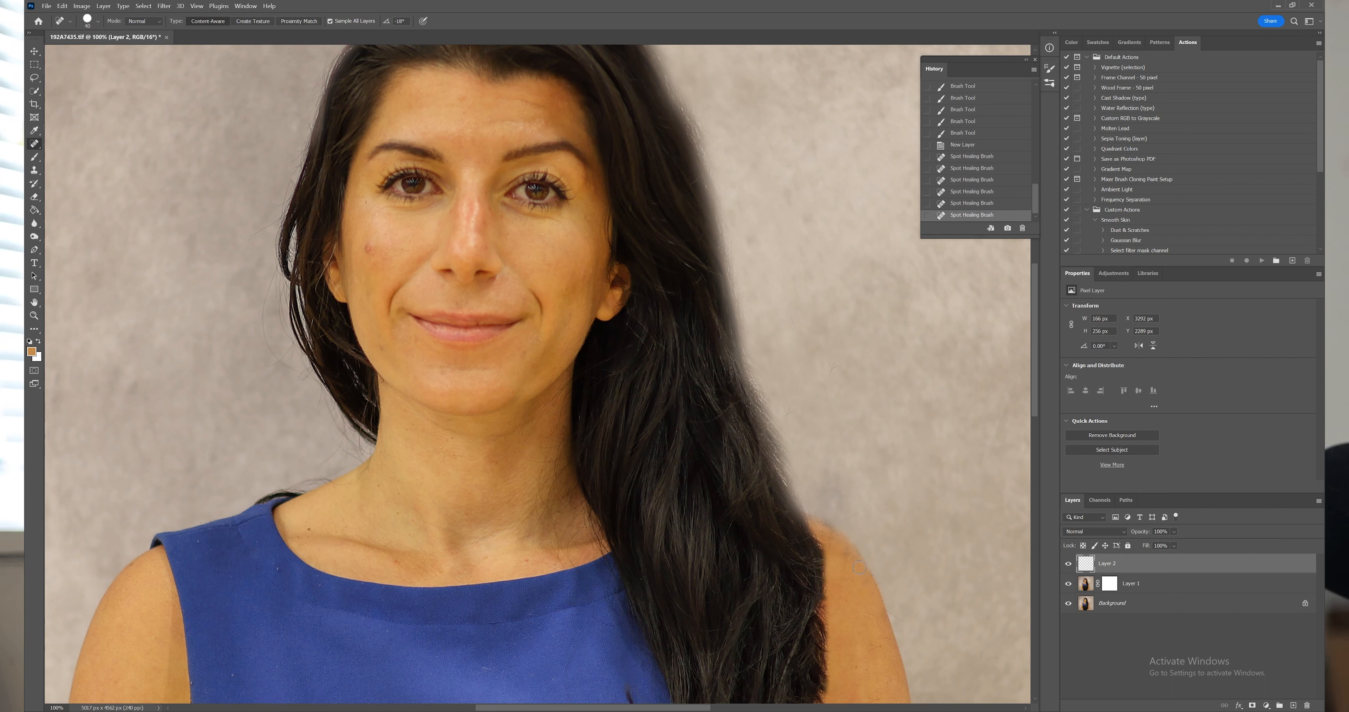
pyautogui.click(860, 569)
pyautogui.click(848, 555)
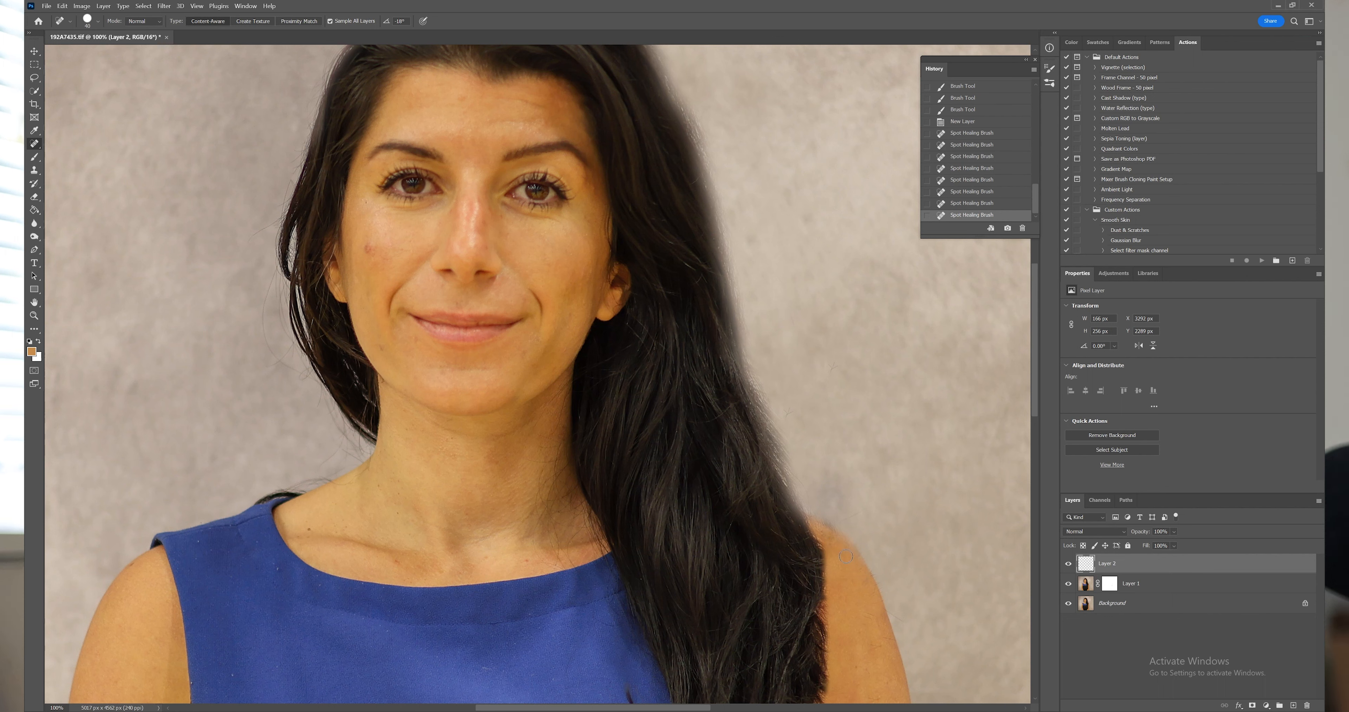
pyautogui.click(852, 557)
pyautogui.click(868, 581)
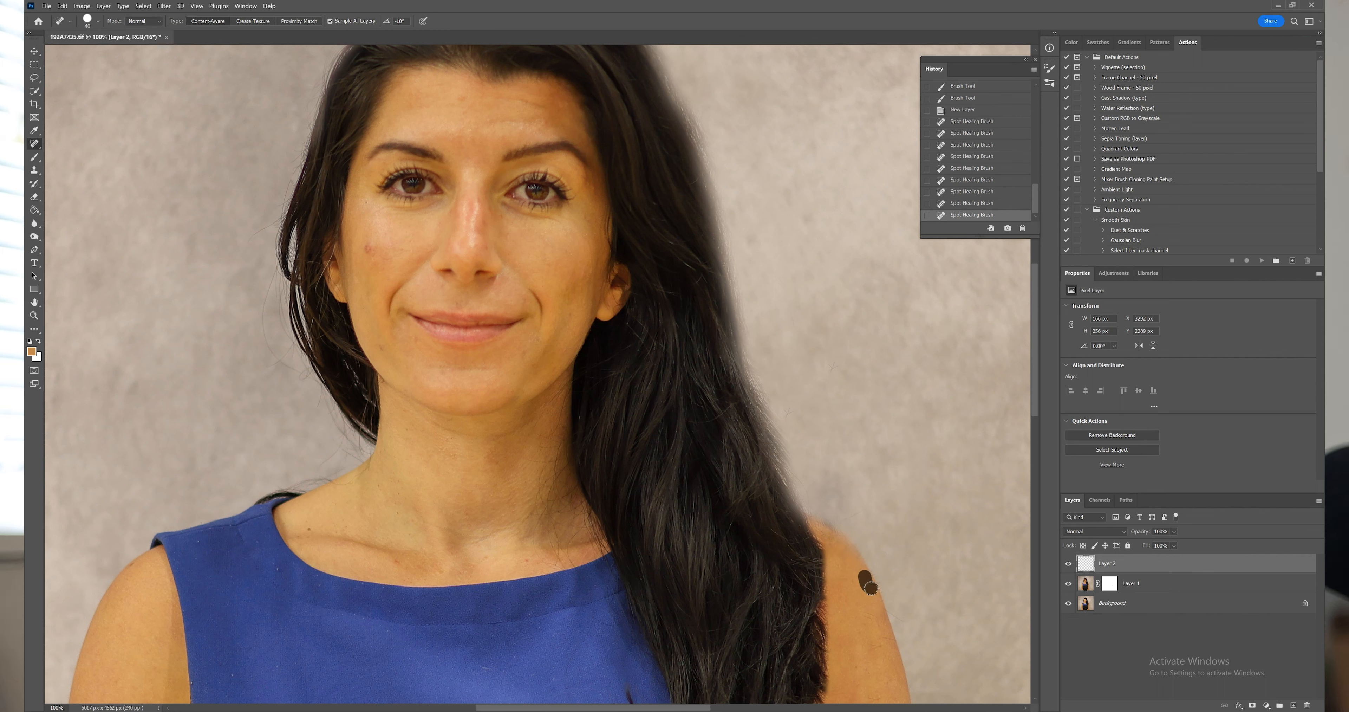
pyautogui.click(828, 534)
pyautogui.click(837, 547)
pyautogui.moveTo(848, 550); pyautogui.dragTo(856, 563)
# Paint black on Layer 1's mask around the crown and upper hair edge to restore some natural strands, undoing the last stroke.
pyautogui.hotkey('ctrl', '-')
pyautogui.hotkey('ctrl', '-')
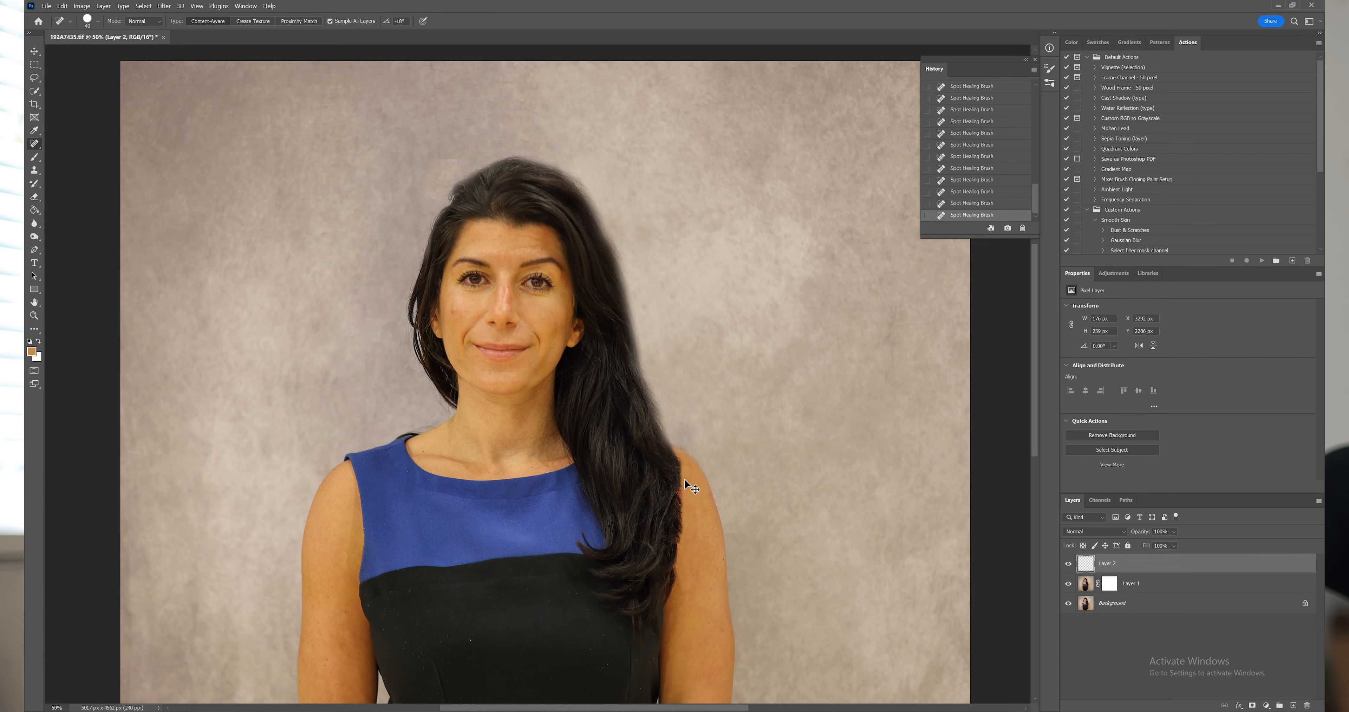
pyautogui.hotkey('ctrl', '+')
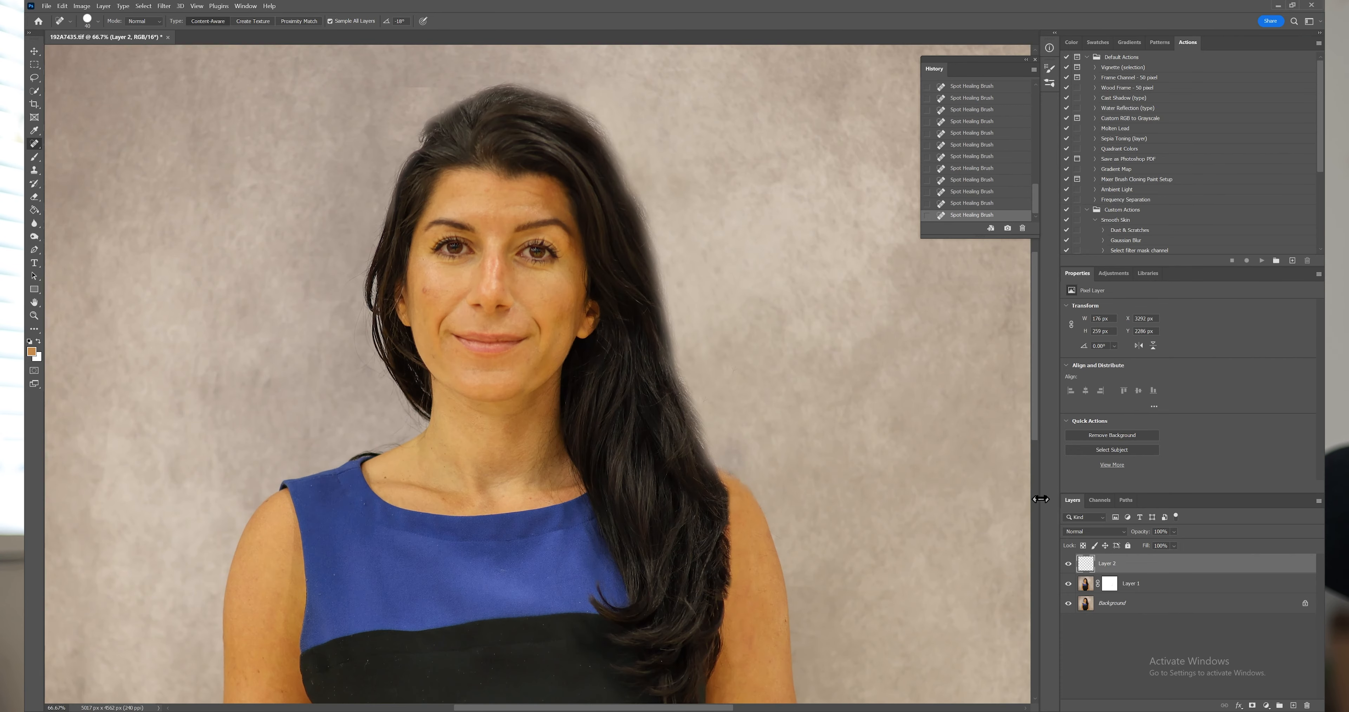
pyautogui.click(1109, 584)
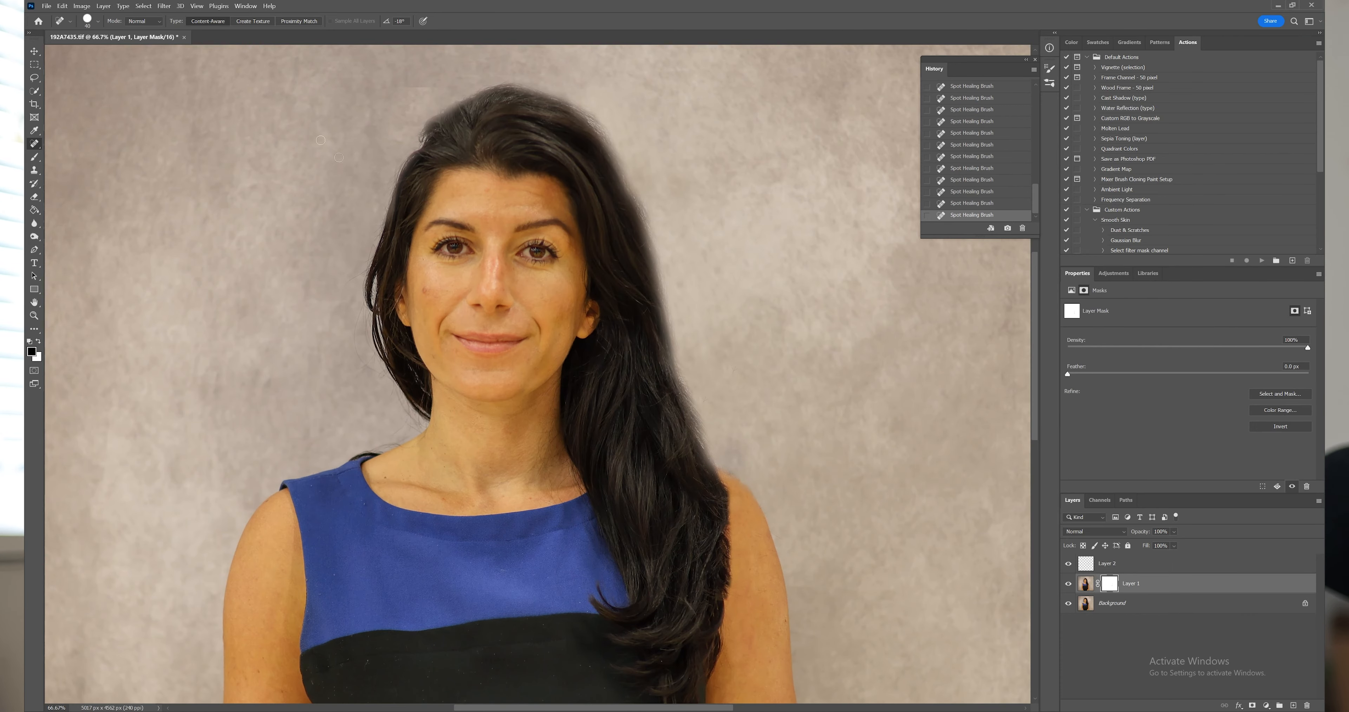
pyautogui.press('b')
pyautogui.moveTo(430, 119); pyautogui.dragTo(461, 101)
pyautogui.moveTo(472, 98)
pyautogui.mouseDown()
pyautogui.moveTo(560, 111)
pyautogui.moveTo(608, 157)
pyautogui.mouseUp()
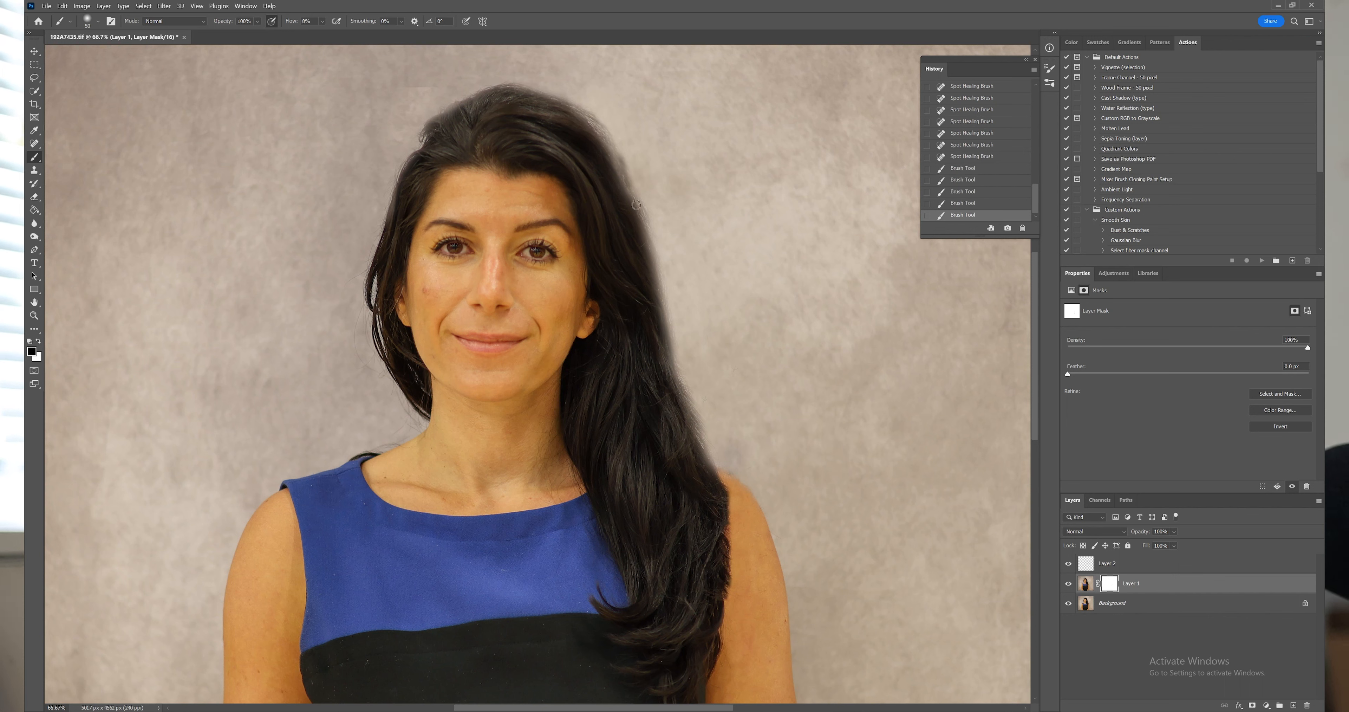
pyautogui.moveTo(636, 204); pyautogui.dragTo(604, 121)
pyautogui.moveTo(611, 170); pyautogui.dragTo(608, 173)
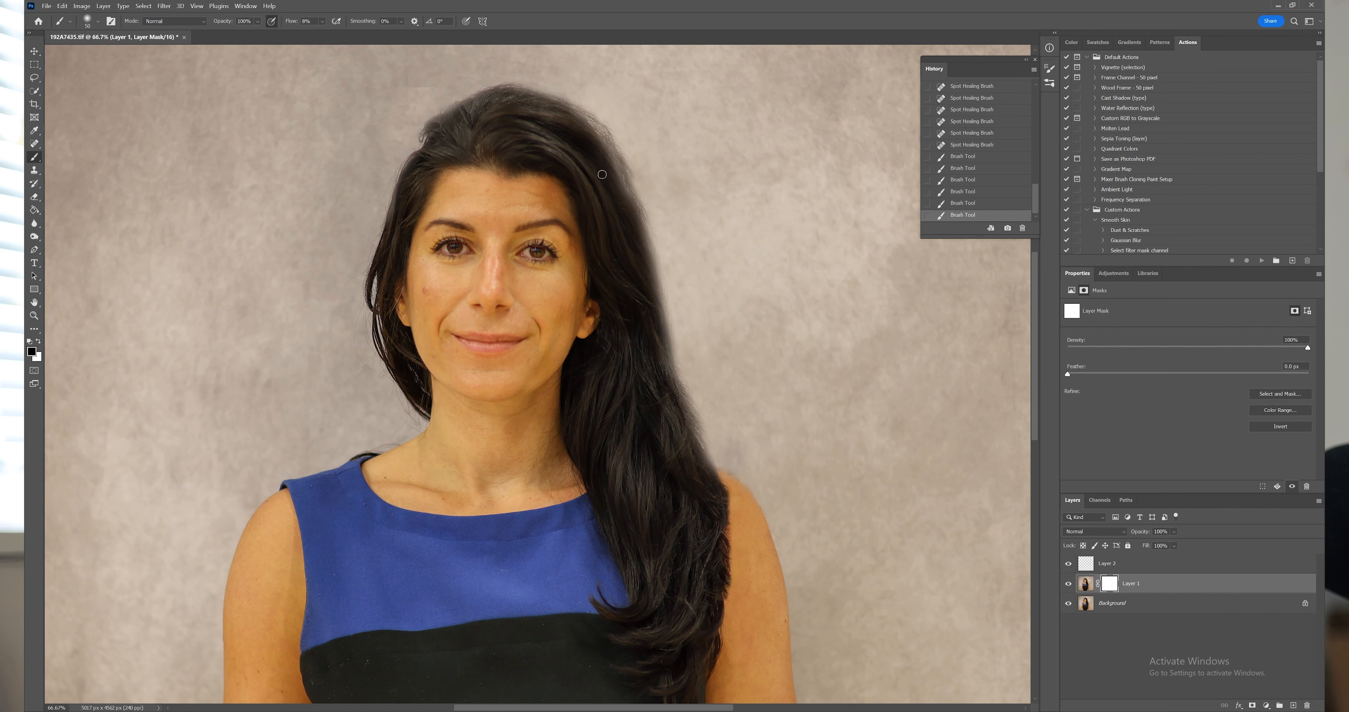
pyautogui.hotkey('ctrl', 'z')
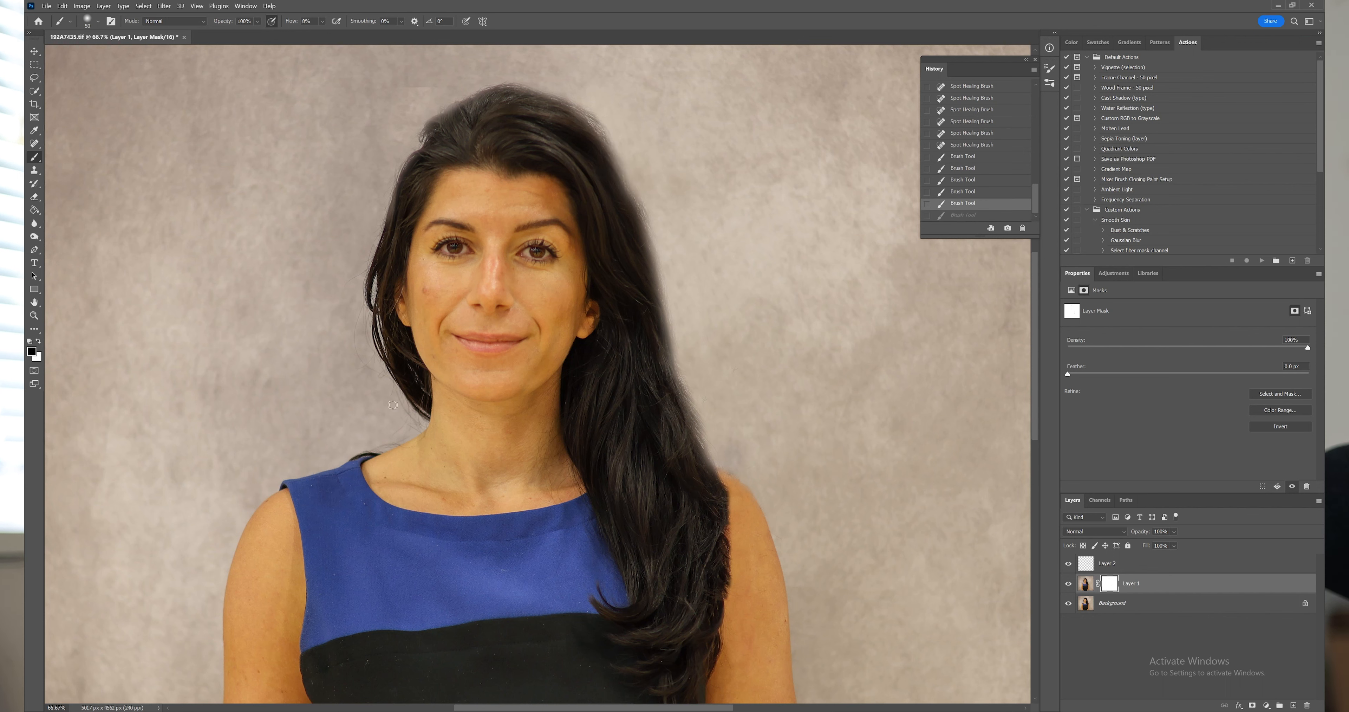